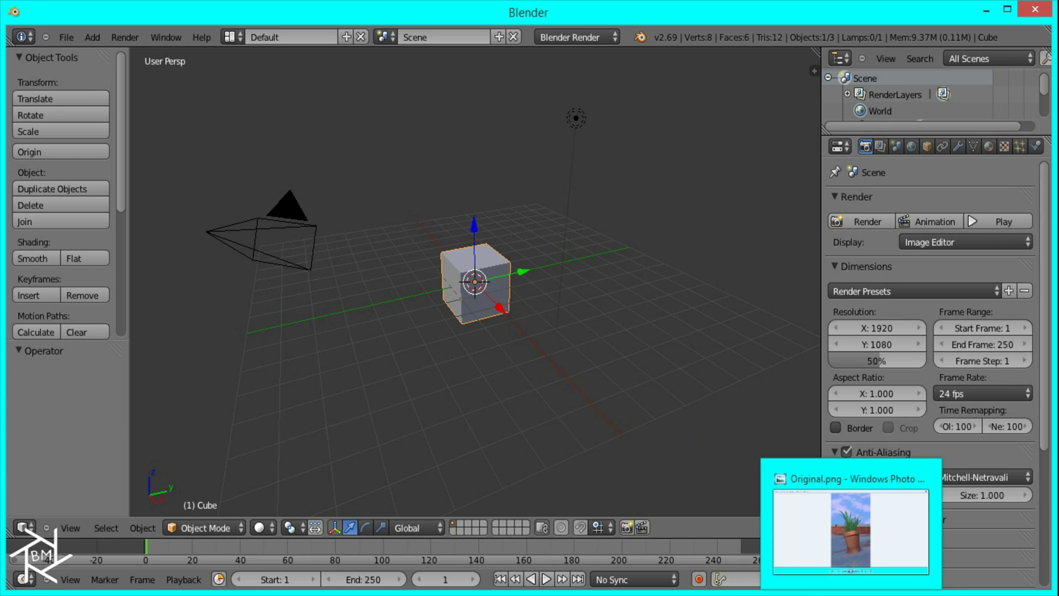
# Compare the original render with Example.png, then delete the cube and lamp
pyautogui.click(856, 571)
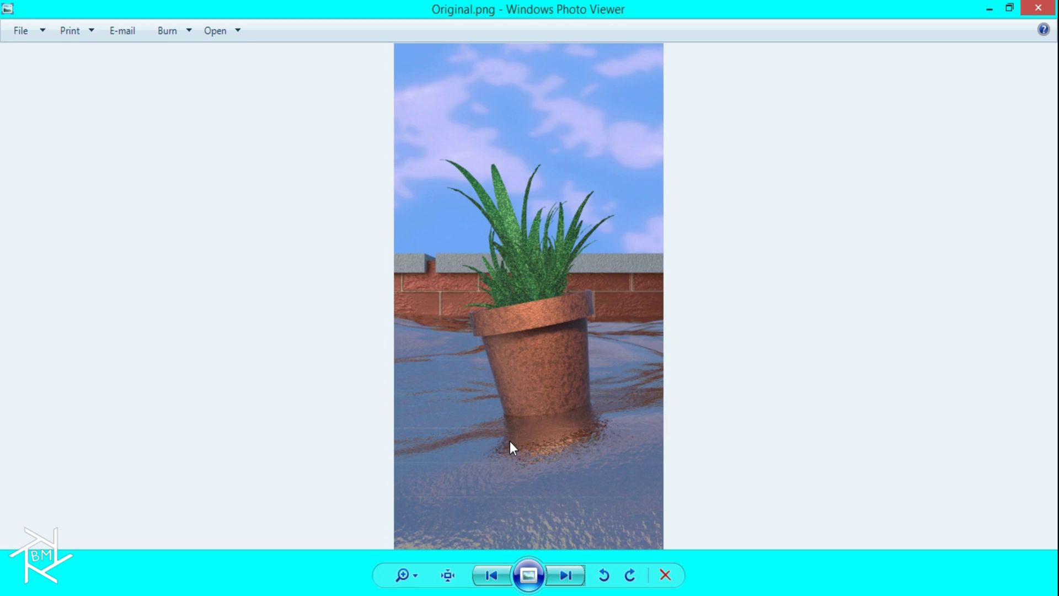
pyautogui.click(561, 575)
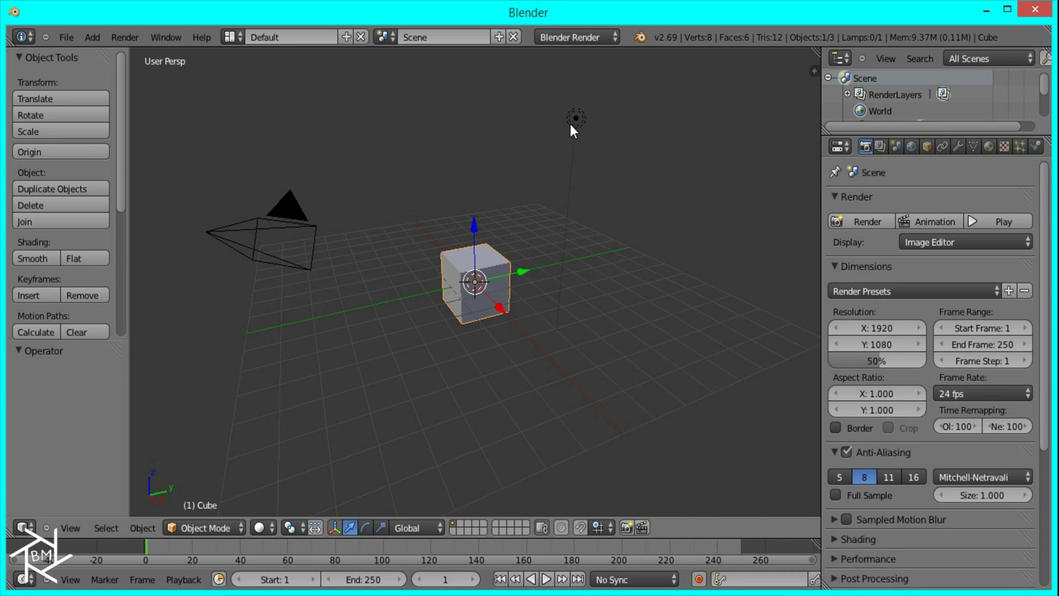
pyautogui.keyDown('shift'); pyautogui.rightClick(576, 120); pyautogui.keyUp('shift')
pyautogui.press('x')
pyautogui.click(578, 121)
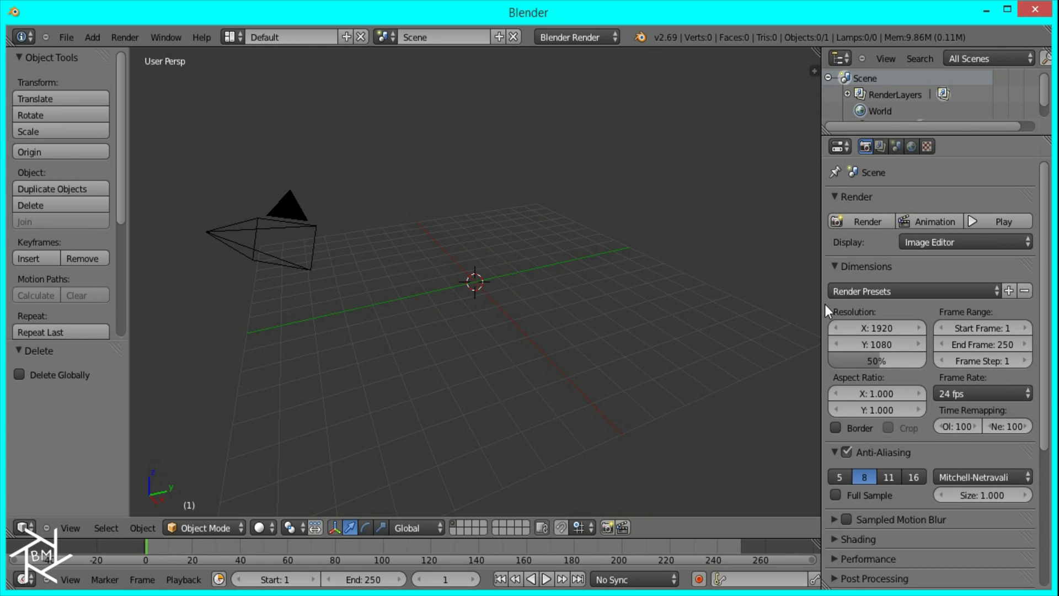
# Set the render resolution to 1080 x 1920
pyautogui.click(884, 327)
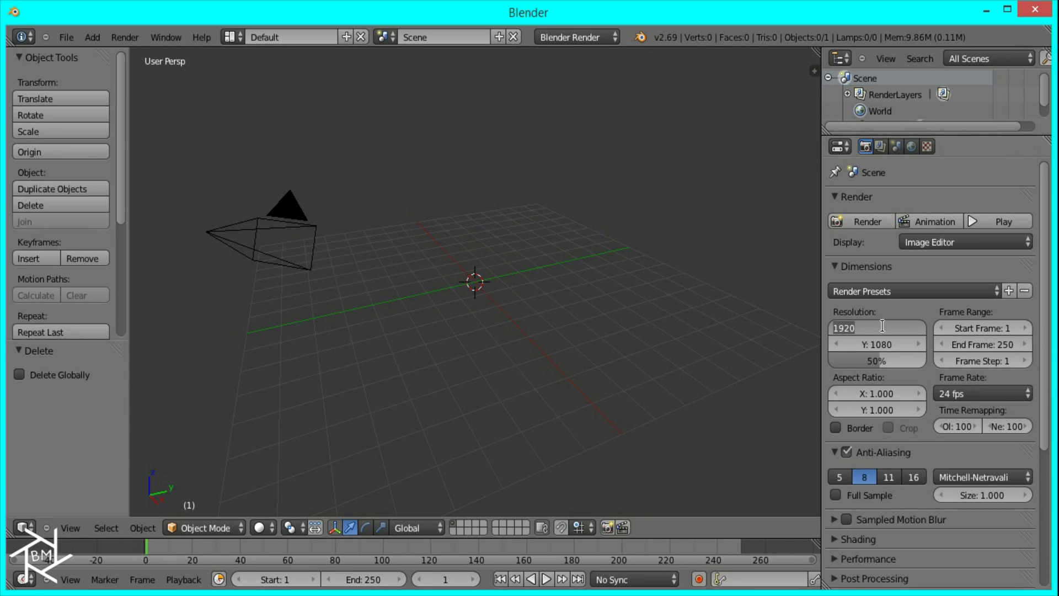
pyautogui.write('1080')
pyautogui.press('Tab')
pyautogui.write('1')
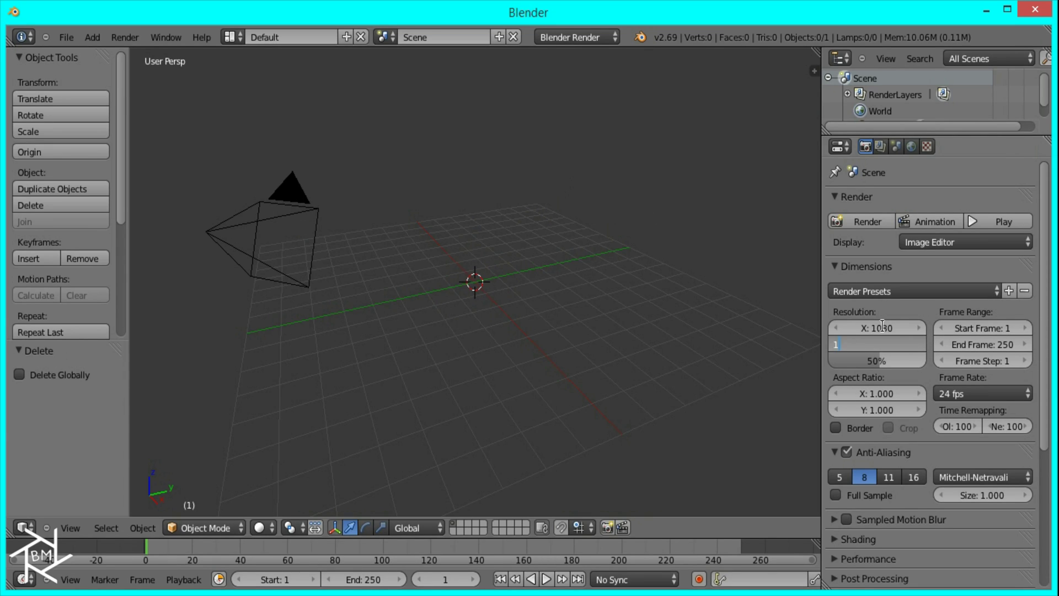
pyautogui.write('920')
pyautogui.press('Return')
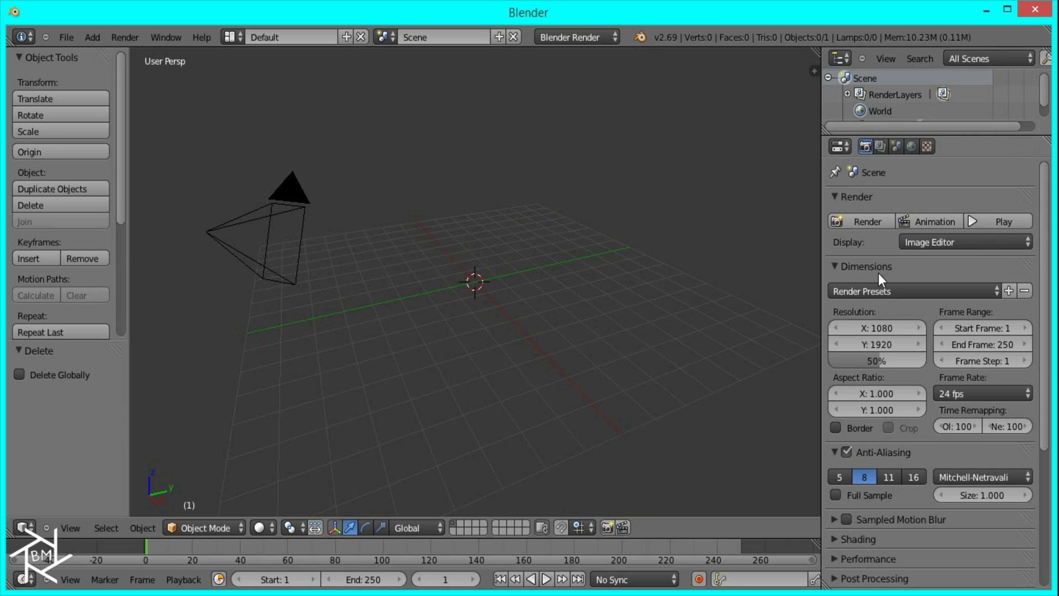
# Add a plane with a new material and a new texture named 'Clouds'
pyautogui.hotkey('shift', 'a')
pyautogui.moveTo(525, 266)
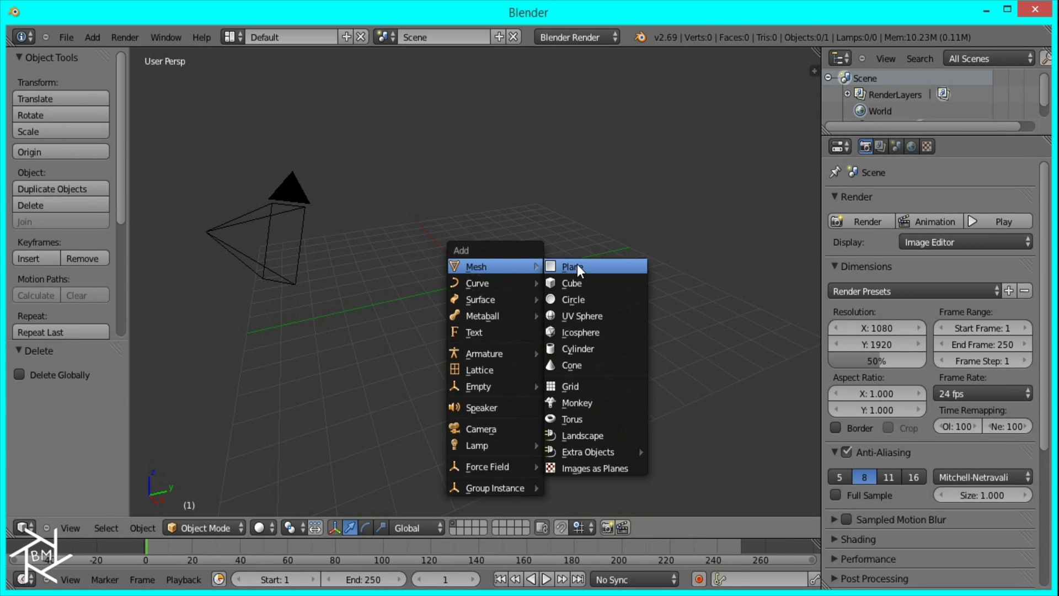
pyautogui.click(577, 265)
pyautogui.click(988, 146)
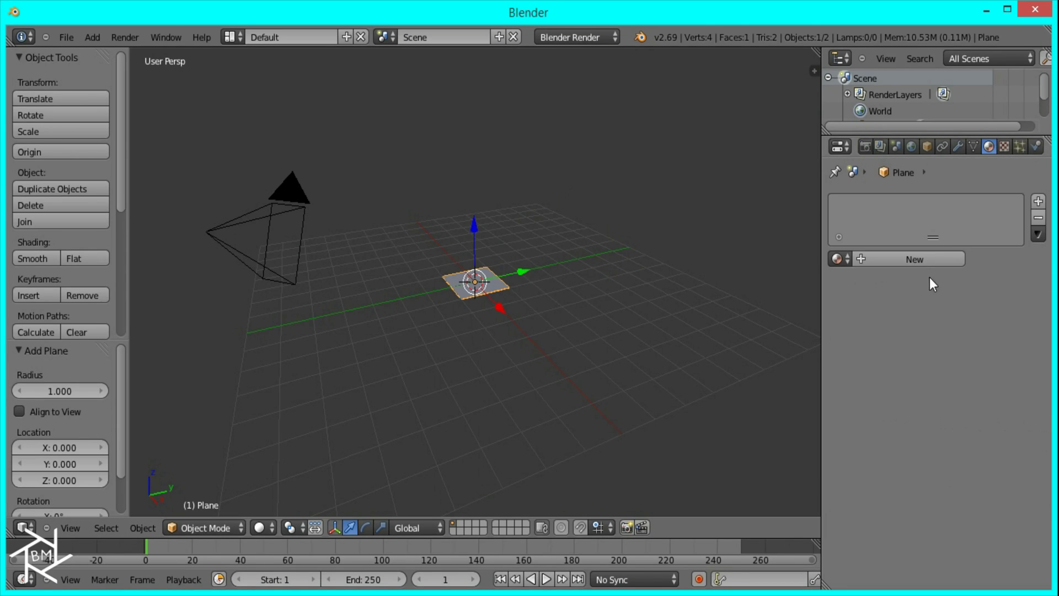
pyautogui.click(935, 257)
pyautogui.click(1004, 147)
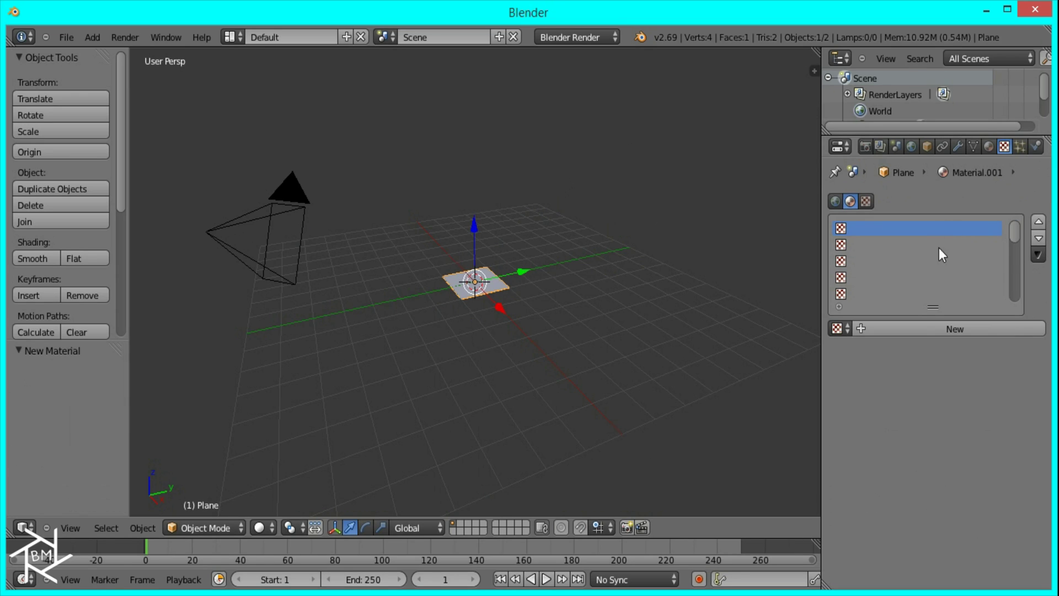
pyautogui.click(915, 329)
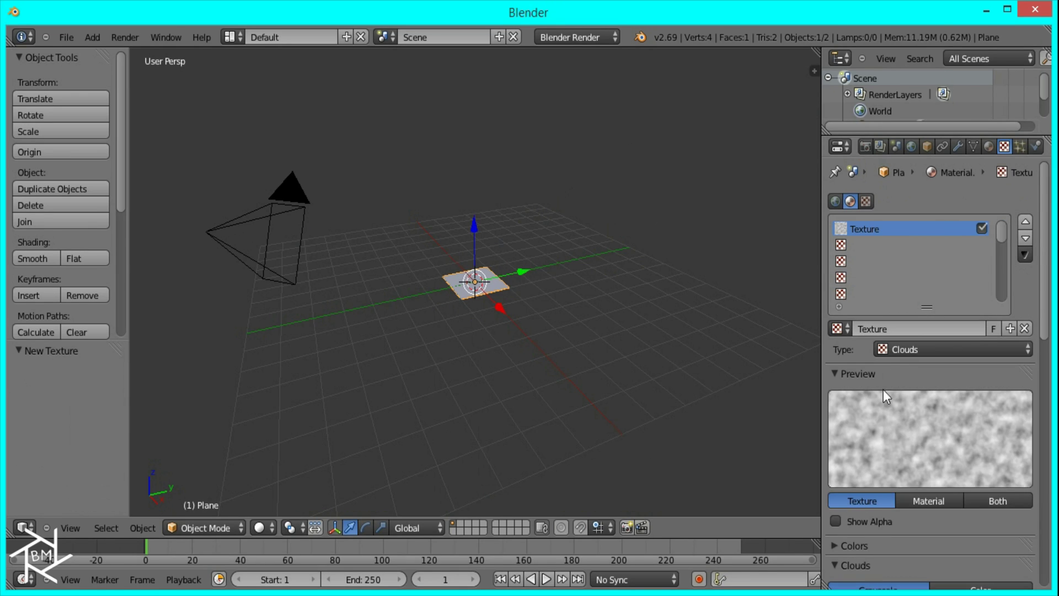
pyautogui.click(877, 324)
pyautogui.write('Clouds')
pyautogui.press('Return')
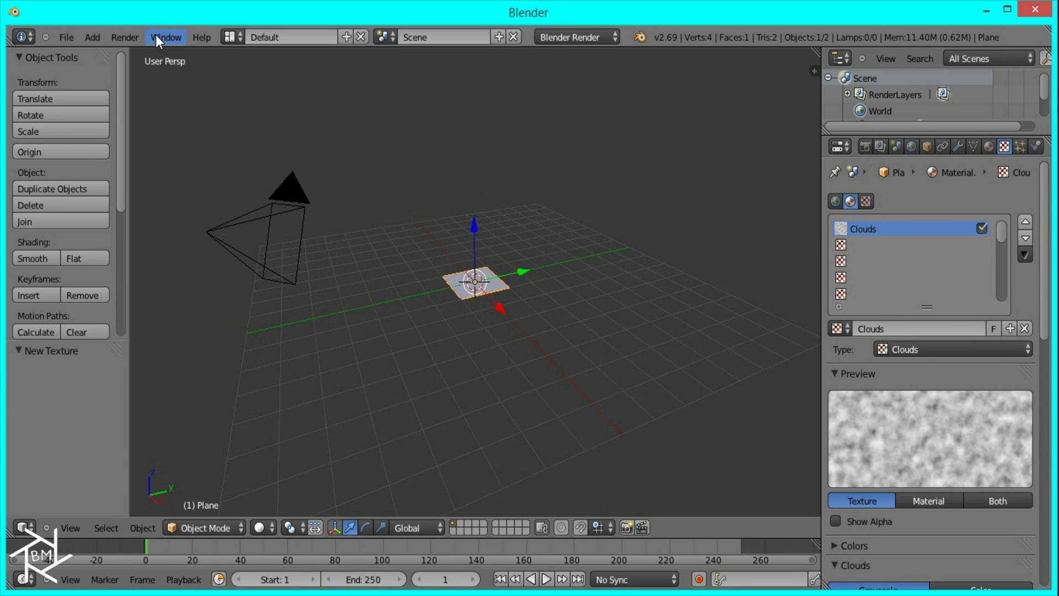
# Switch to the Compositing layout, enable Use Nodes and Backdrop, and delete Render Layers
pyautogui.click(231, 37)
pyautogui.click(261, 96)
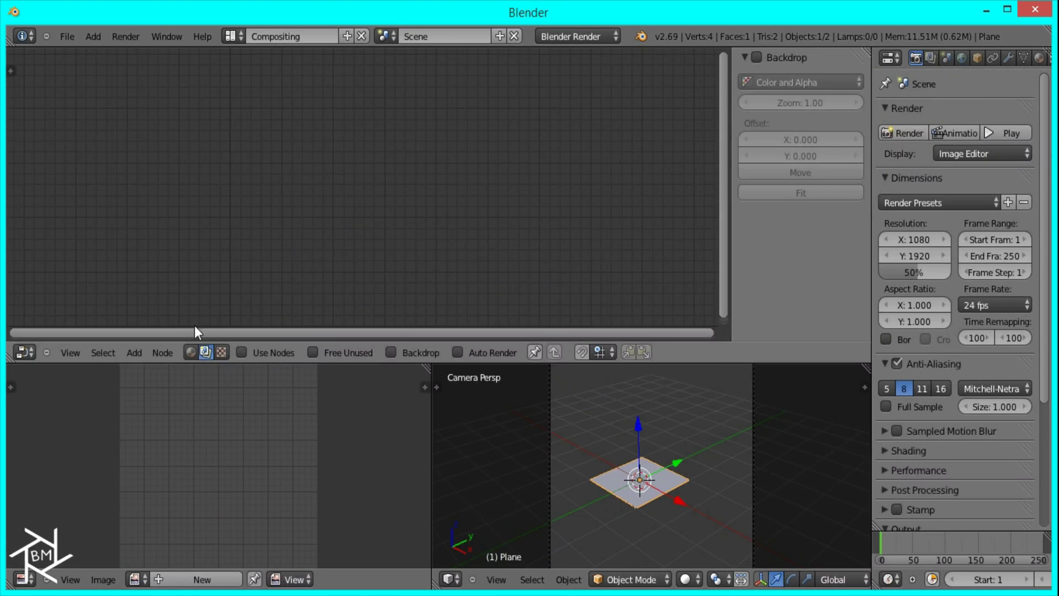
pyautogui.click(276, 353)
pyautogui.click(392, 352)
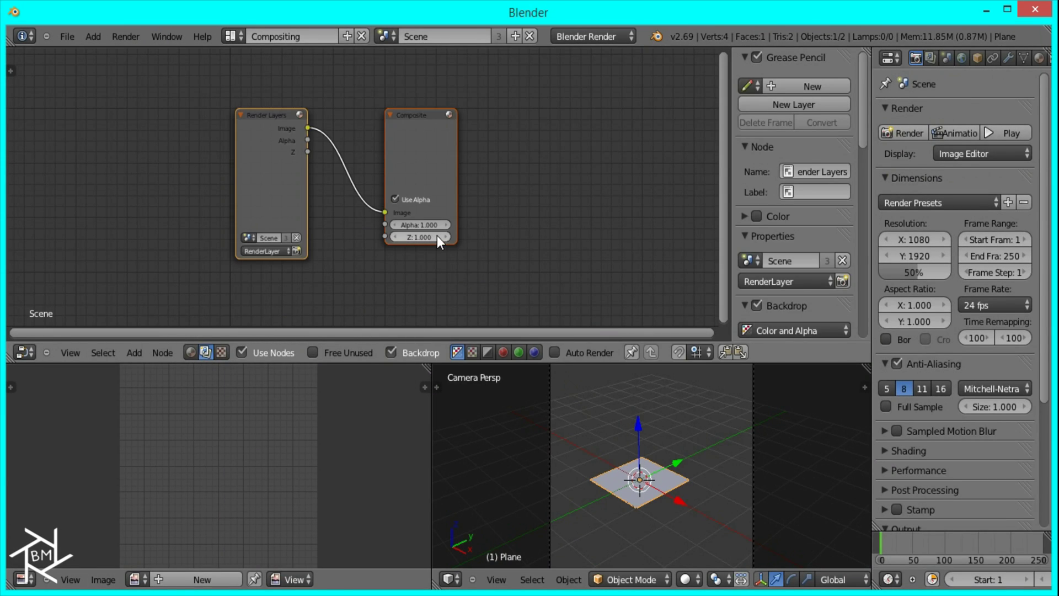
pyautogui.hotkey('ctrl', 'Up')
pyautogui.press('x')
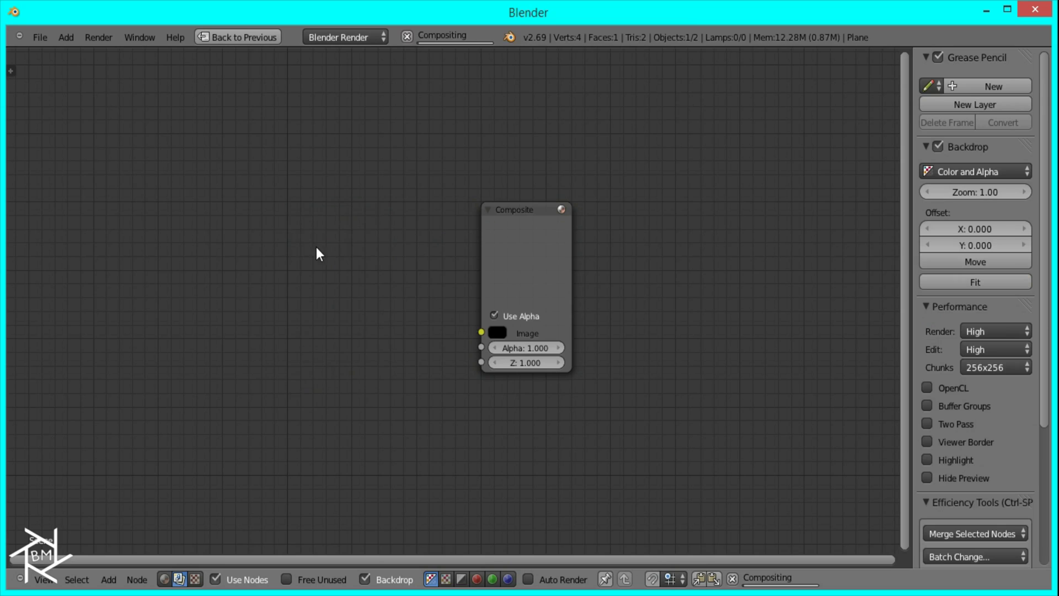
# Add an Image input node loading Original.png from the rain tutorial folder
pyautogui.hotkey('shift', 'a')
pyautogui.moveTo(235, 244)
pyautogui.click(286, 262)
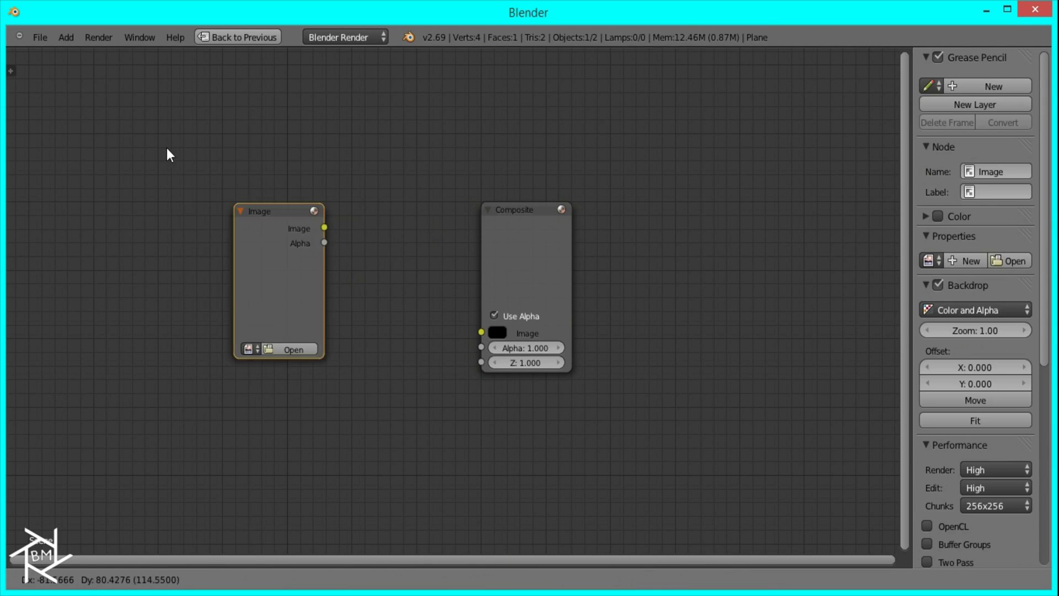
pyautogui.click(153, 170)
pyautogui.click(183, 280)
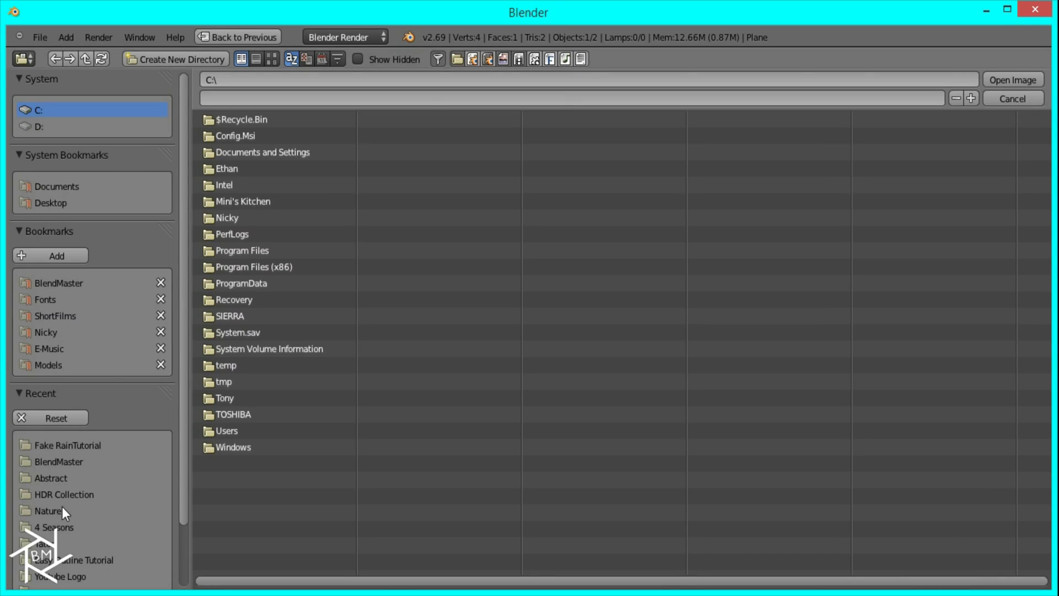
pyautogui.click(65, 444)
pyautogui.doubleClick(226, 153)
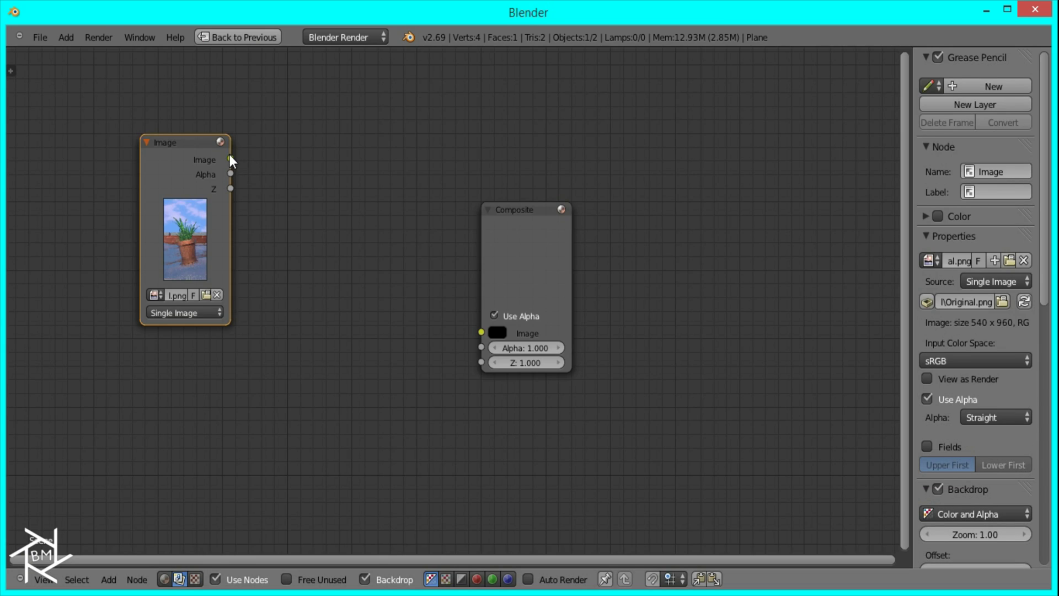
# Wire the image to the Composite output and a new Viewer node, then arrange the nodes
pyautogui.moveTo(230, 158); pyautogui.dragTo(750, 166)
pyautogui.keyDown('shift'); pyautogui.click(212, 194); pyautogui.keyUp('shift')
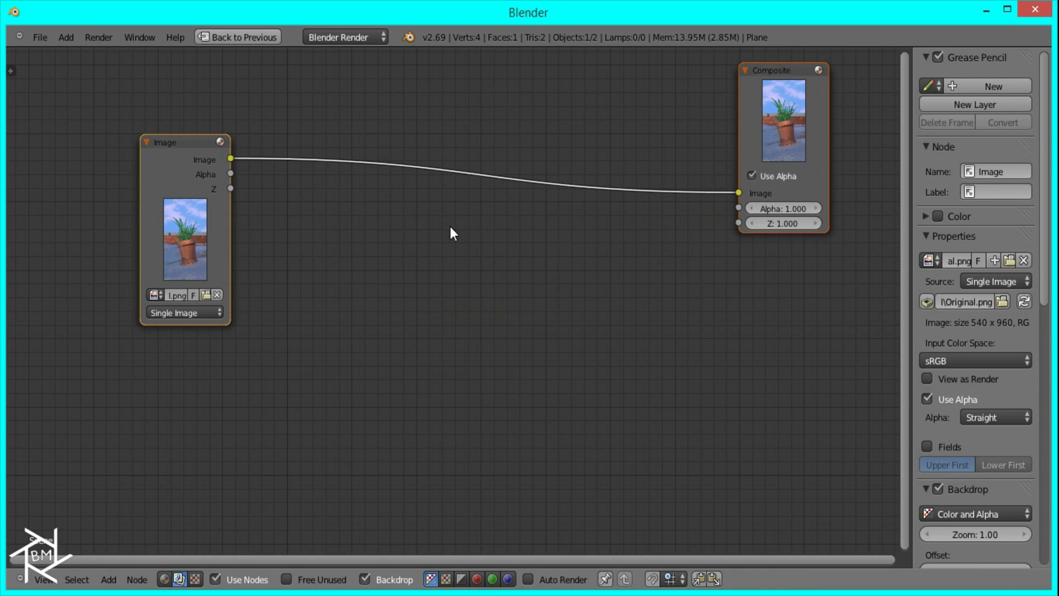
pyautogui.keyDown('ctrl'); pyautogui.keyDown('shift'); pyautogui.click(172, 200); pyautogui.keyUp('shift'); pyautogui.keyUp('ctrl')
pyautogui.moveTo(349, 197); pyautogui.dragTo(806, 373)
pyautogui.moveTo(199, 187); pyautogui.dragTo(128, 101)
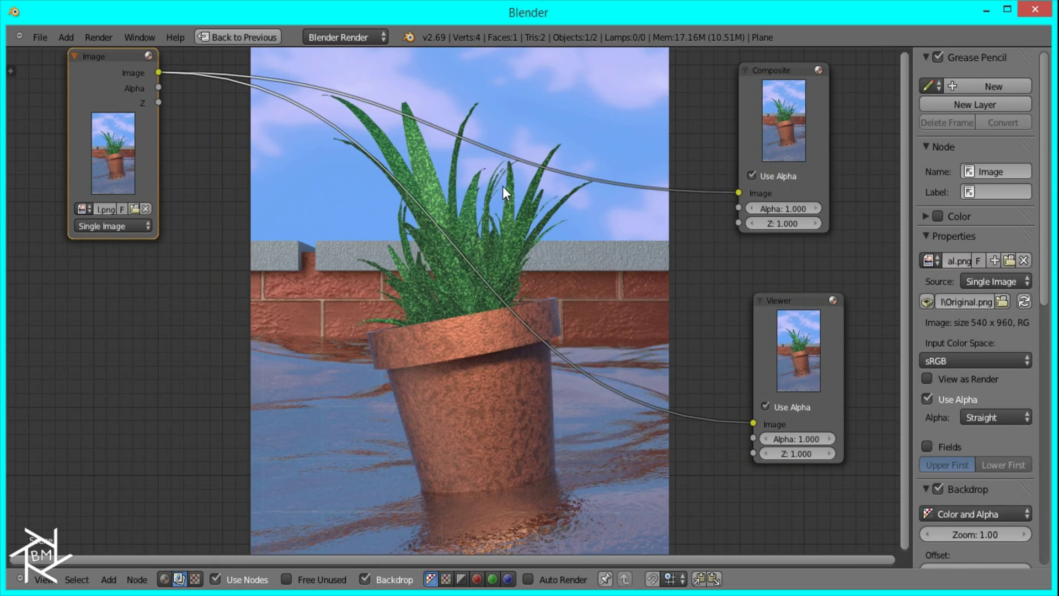
# Zoom the backdrop out to about 0.58 and nudge the node layout into place
pyautogui.press('v')
pyautogui.press('v')
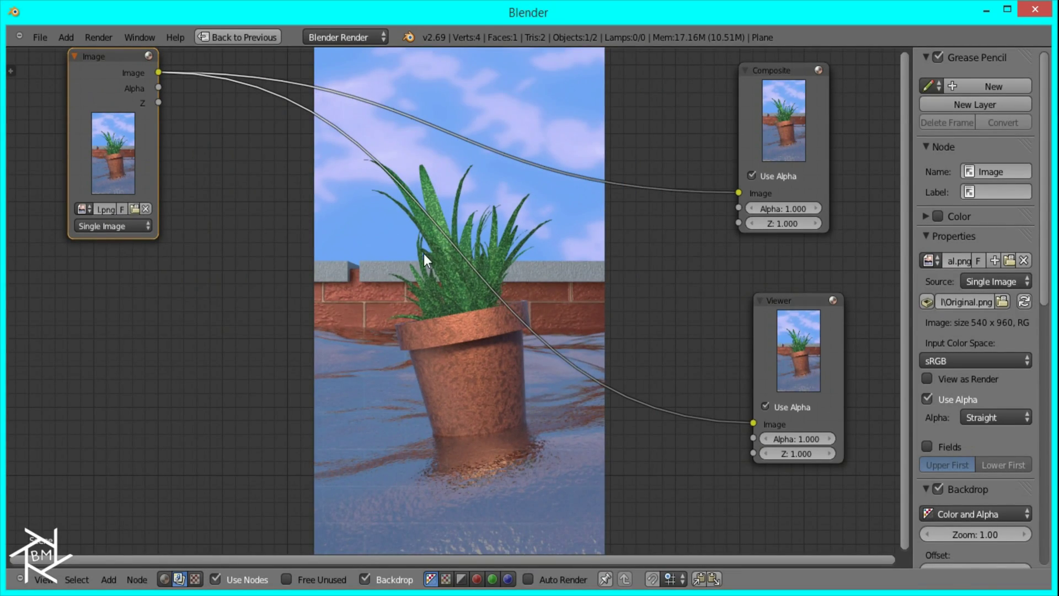
pyautogui.press('v')
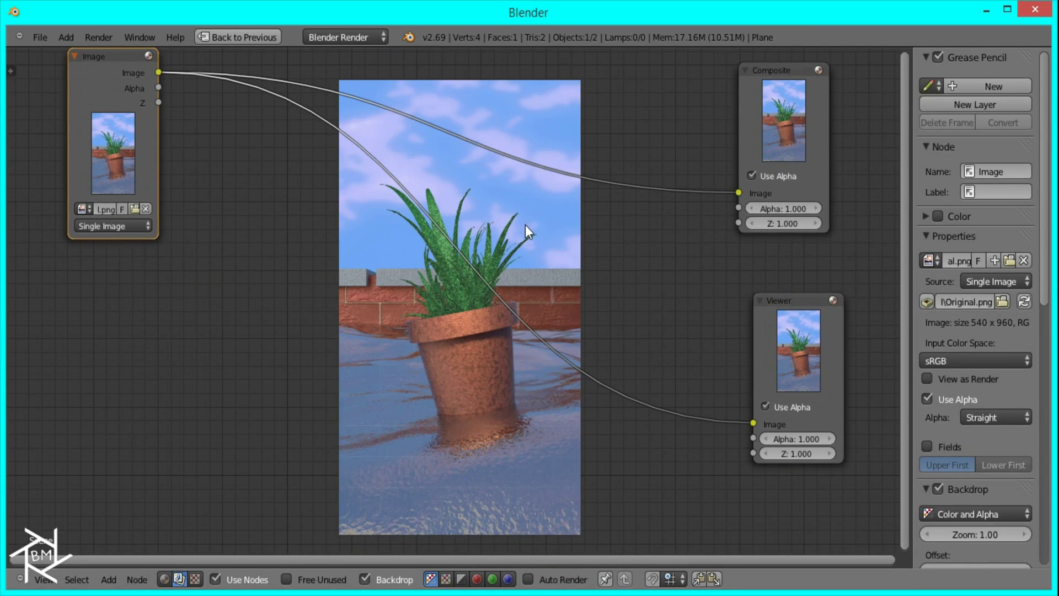
pyautogui.hotkey('alt', 'v')
pyautogui.hotkey('alt', 'v')
pyautogui.hotkey('alt', 'v')
pyautogui.press('v')
pyautogui.press('v')
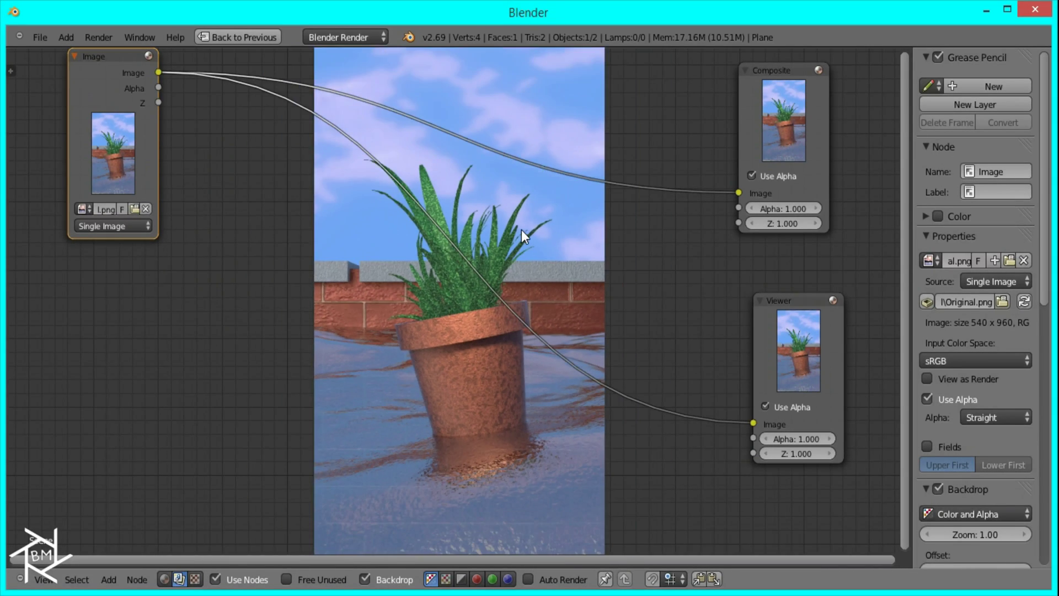
pyautogui.press('v')
pyautogui.moveTo(498, 201)
pyautogui.keyDown('alt'); pyautogui.mouseDown(button='middle')
pyautogui.moveTo(457, 189)
pyautogui.moveTo(501, 190)
pyautogui.moveTo(541, 234)
pyautogui.moveTo(497, 199)
pyautogui.mouseUp(button='middle'); pyautogui.keyUp('alt')
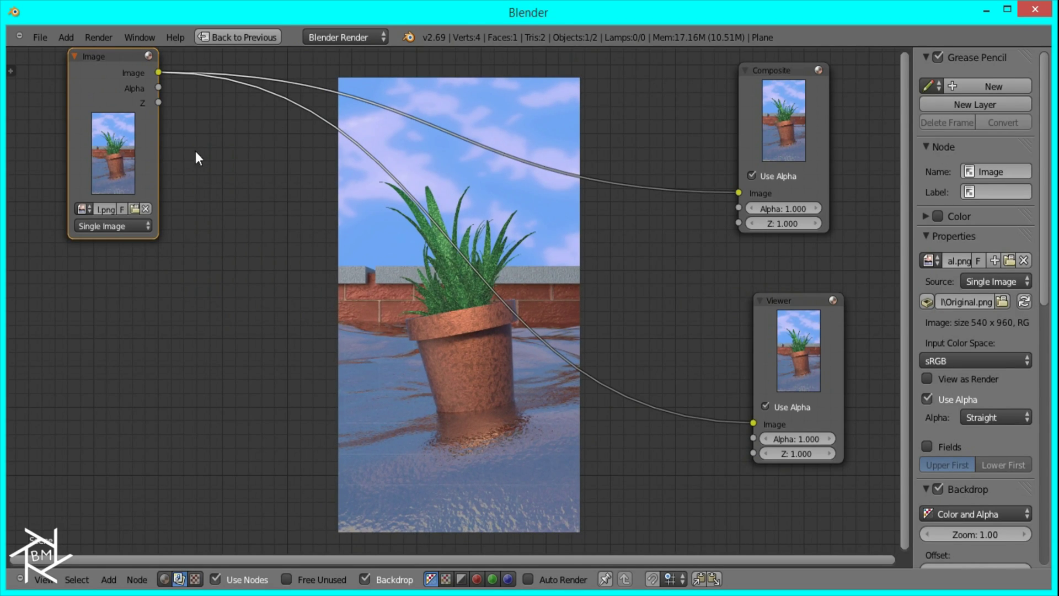
pyautogui.moveTo(198, 184); pyautogui.dragTo(213, 189, button='middle')
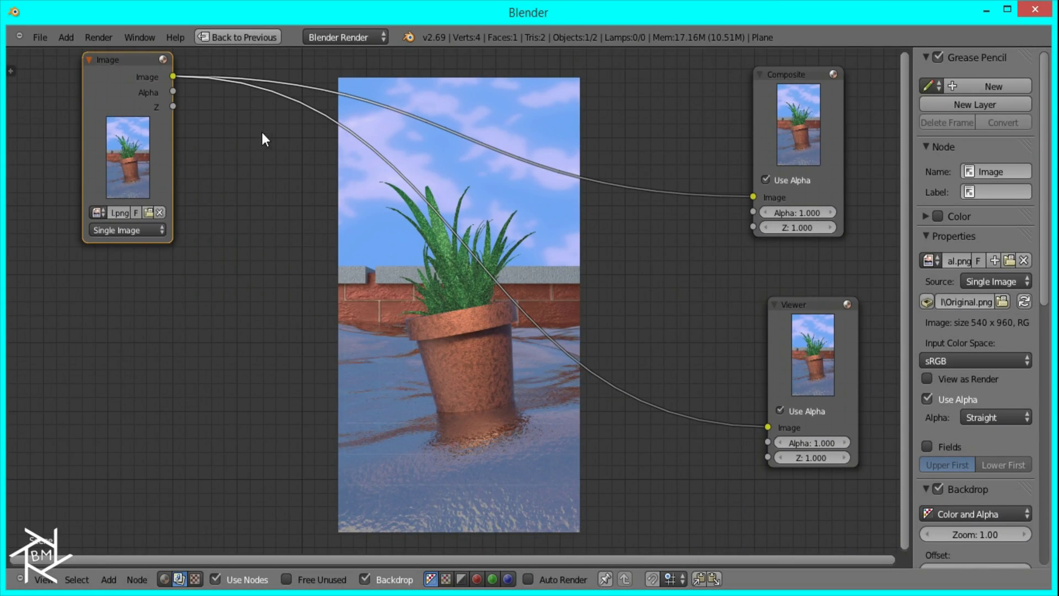
pyautogui.press('v')
pyautogui.press('v')
pyautogui.press('v')
# Insert a Mix node on the image-to-viewer link and set it to Multiply
pyautogui.hotkey('shift', 'a')
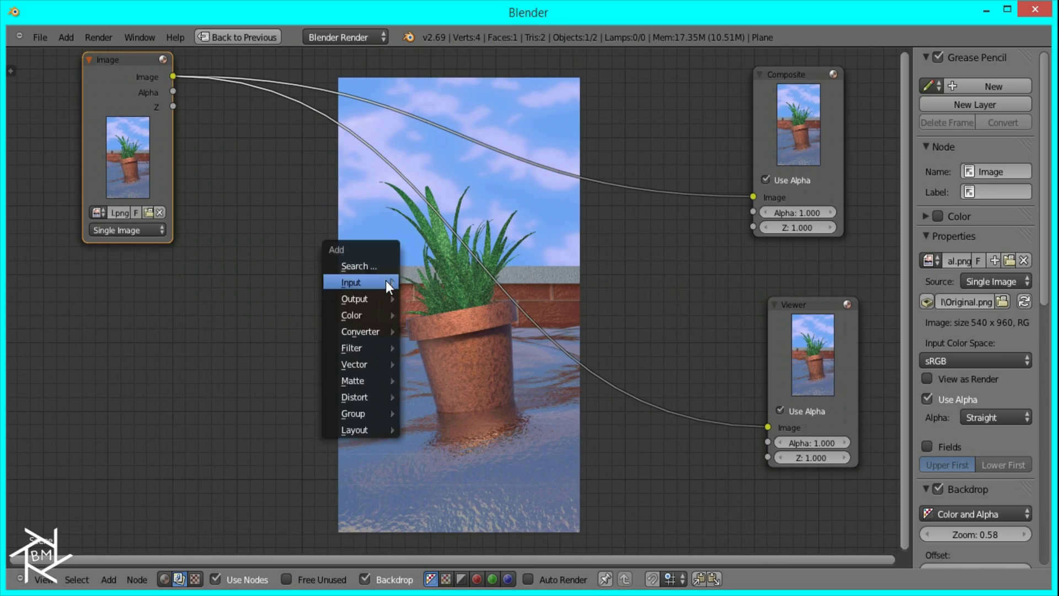
pyautogui.moveTo(373, 319)
pyautogui.click(441, 318)
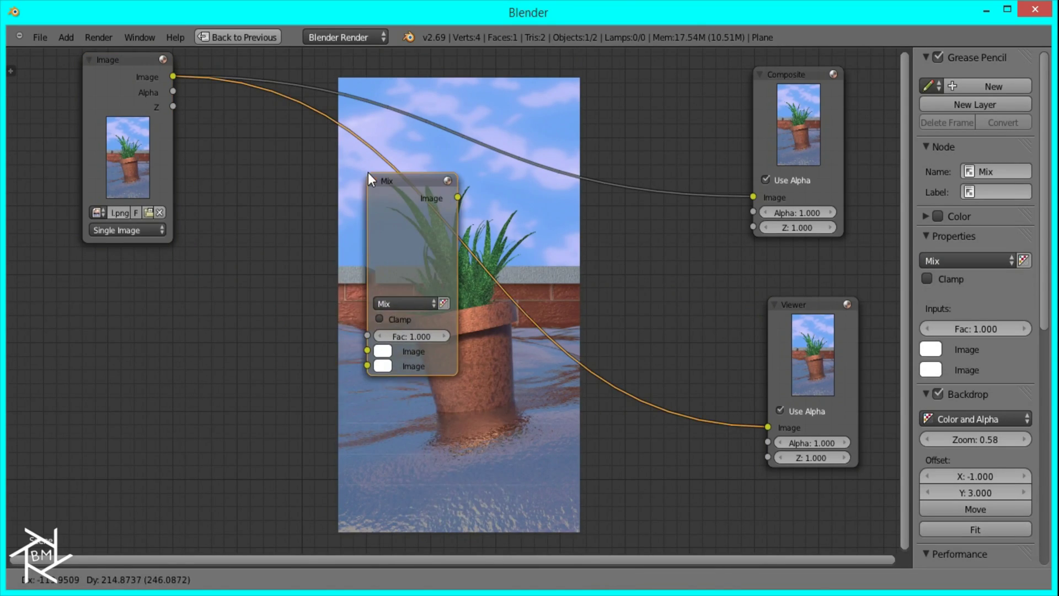
pyautogui.click(243, 210)
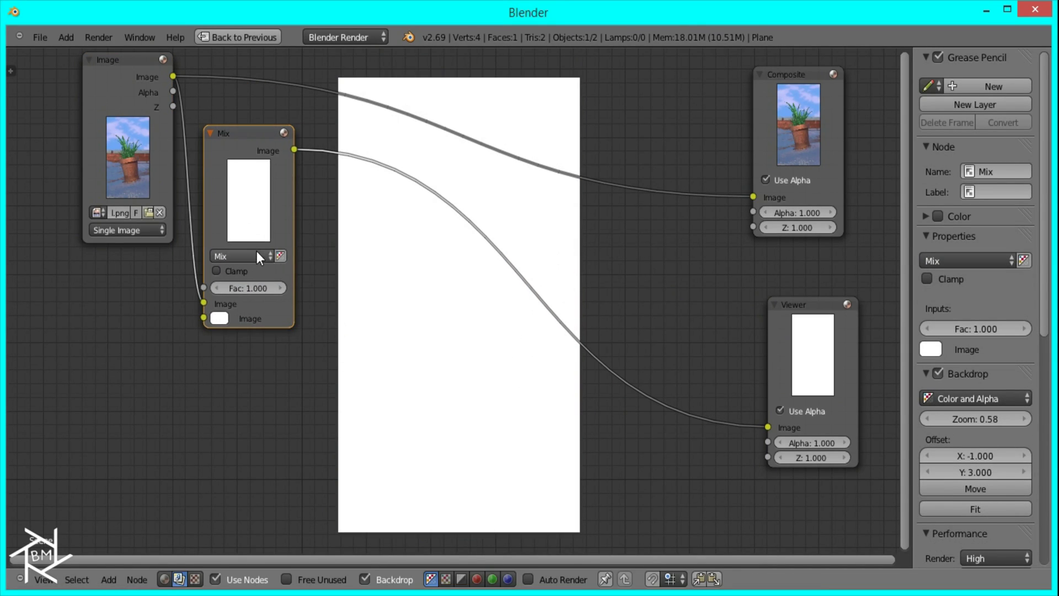
pyautogui.click(255, 254)
pyautogui.click(250, 300)
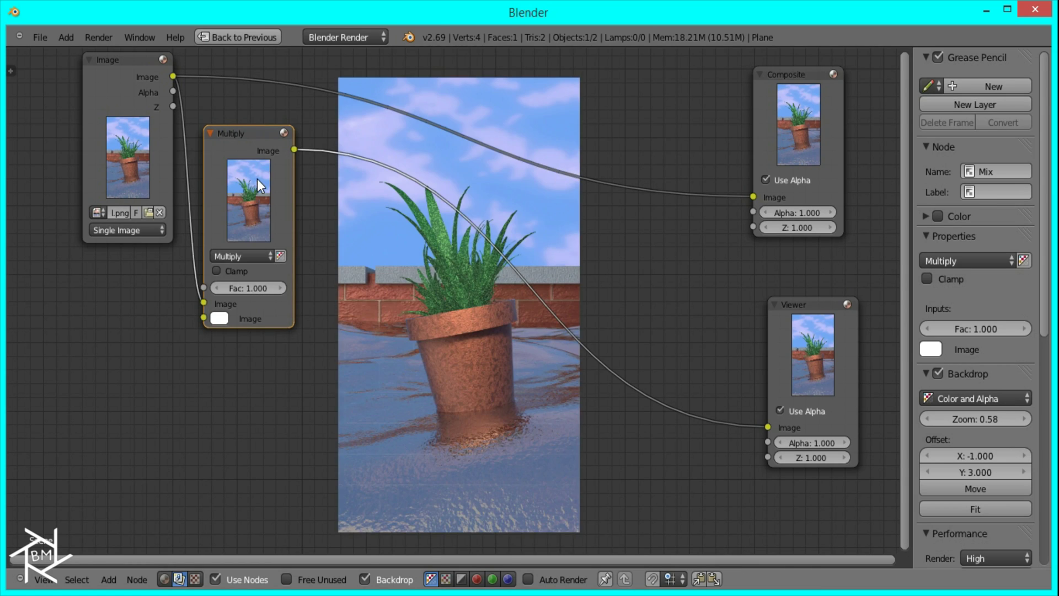
pyautogui.moveTo(260, 160); pyautogui.dragTo(265, 90)
# Set the Multiply node's second colour to HSV value 0.8 grey
pyautogui.click(218, 247)
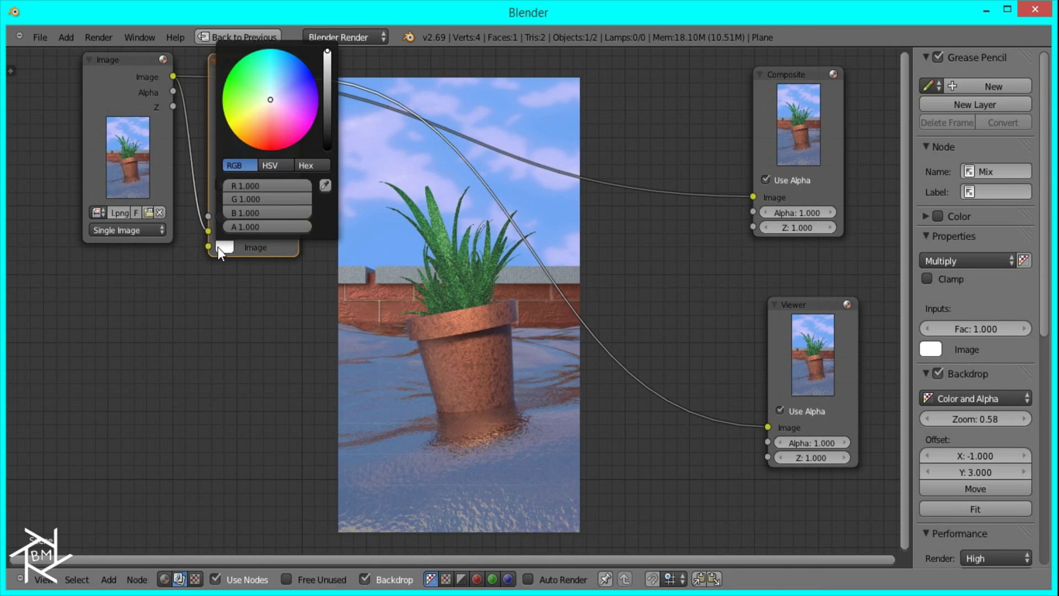
pyautogui.click(281, 164)
pyautogui.click(255, 216)
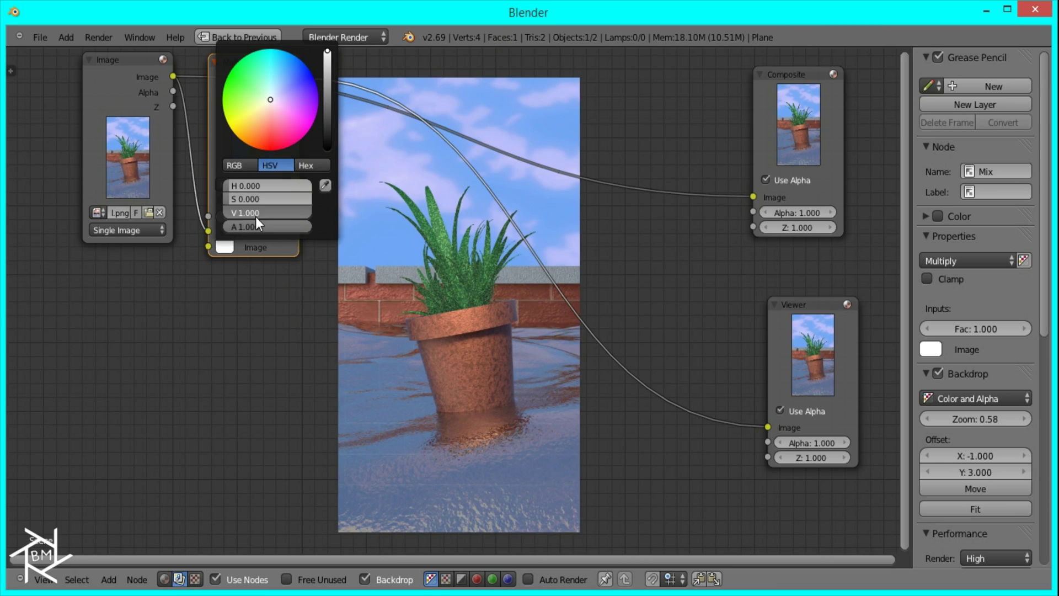
pyautogui.write('0.8')
pyautogui.press('Return')
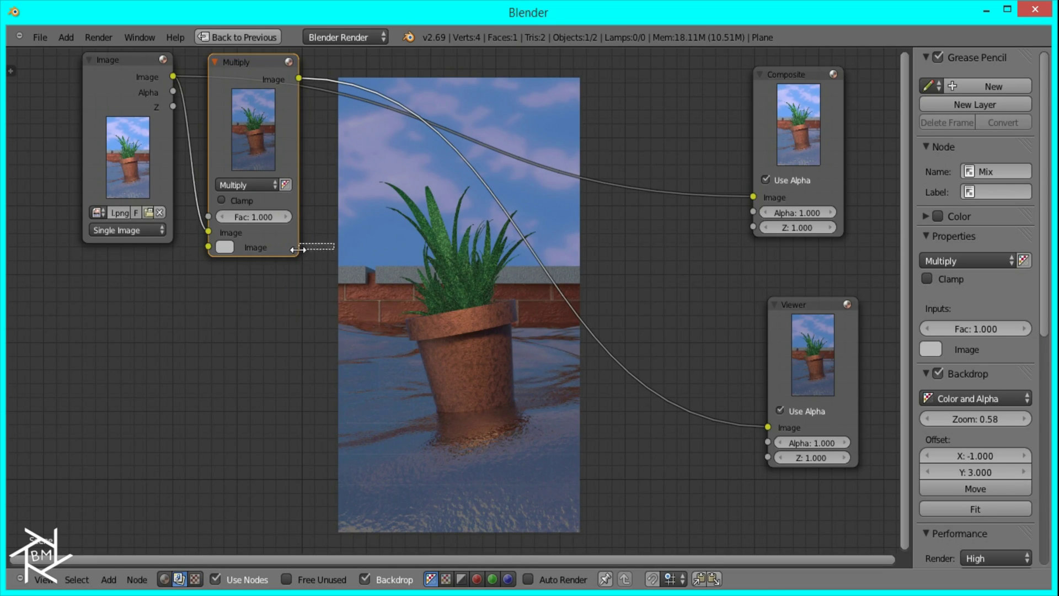
pyautogui.moveTo(266, 250); pyautogui.dragTo(340, 200, button='middle')
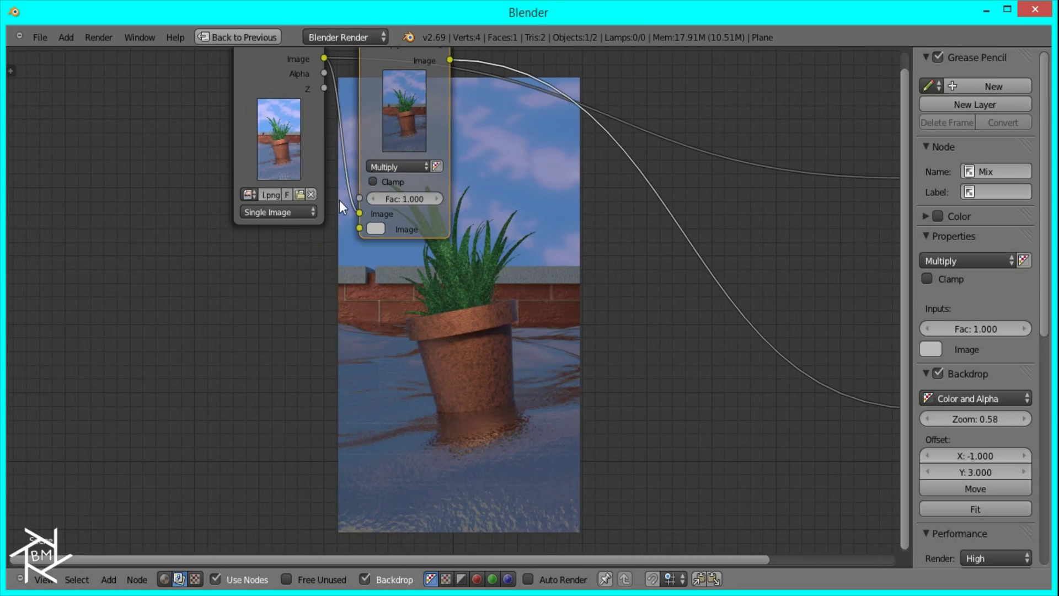
pyautogui.moveTo(409, 353); pyautogui.dragTo(405, 265, button='middle')
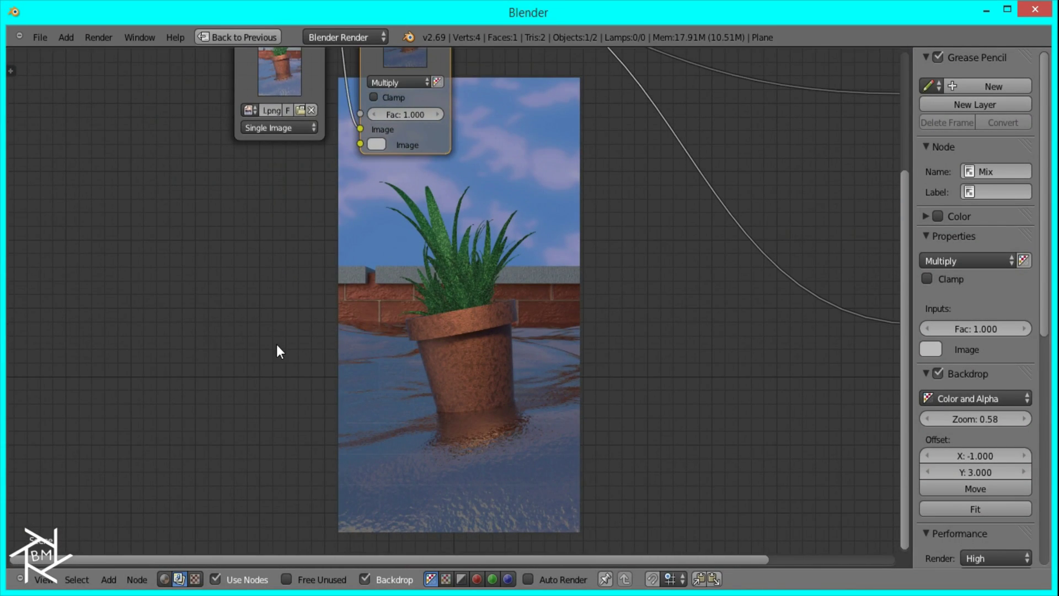
# Add a Texture node using Clouds and link it to the Viewer for preview
pyautogui.moveTo(278, 346); pyautogui.dragTo(281, 333, button='middle')
pyautogui.hotkey('shift', 'a')
pyautogui.moveTo(259, 302)
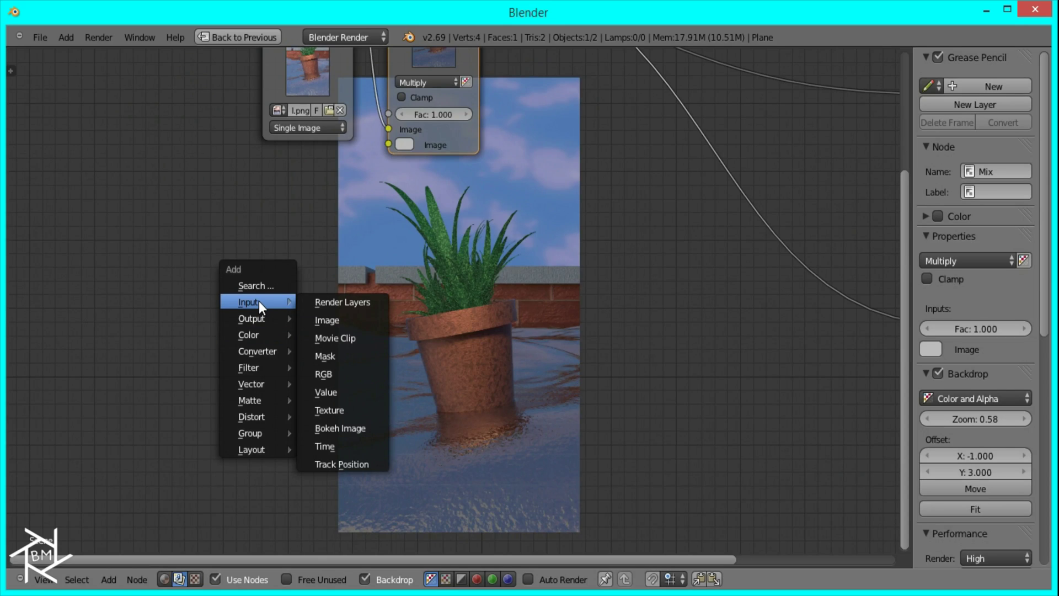
pyautogui.click(333, 410)
pyautogui.click(285, 206)
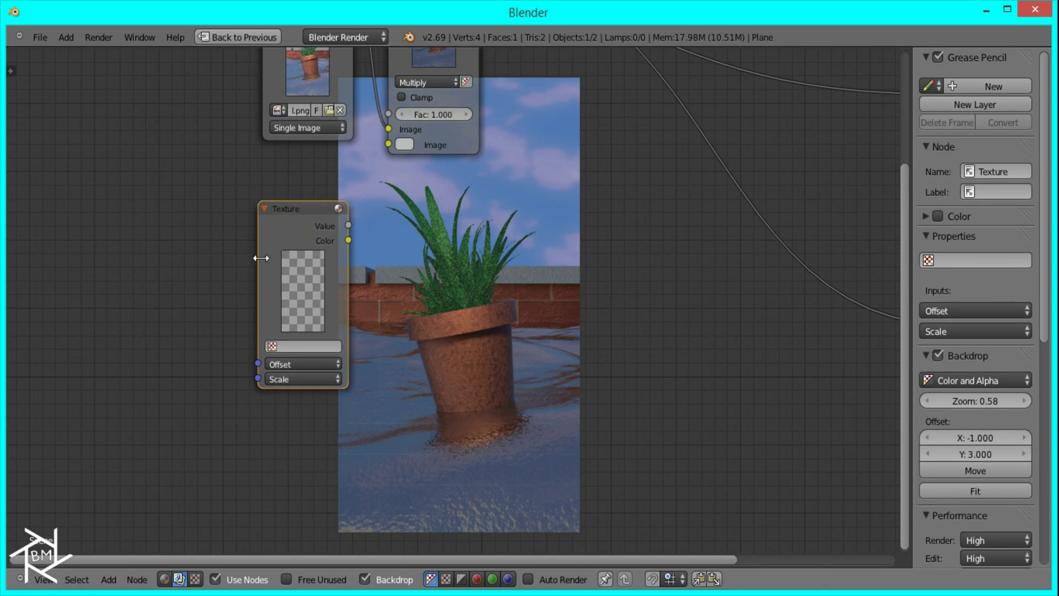
pyautogui.click(290, 346)
pyautogui.click(291, 367)
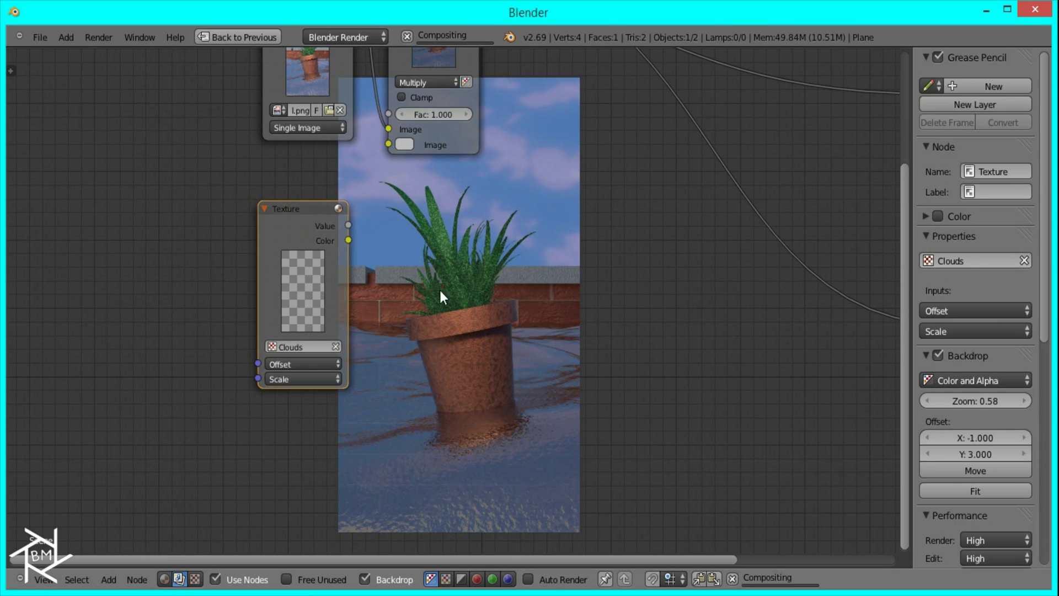
pyautogui.keyDown('ctrl'); pyautogui.keyDown('shift'); pyautogui.click(317, 253); pyautogui.keyUp('shift'); pyautogui.keyUp('ctrl')
pyautogui.moveTo(477, 307); pyautogui.dragTo(187, 222, button='middle')
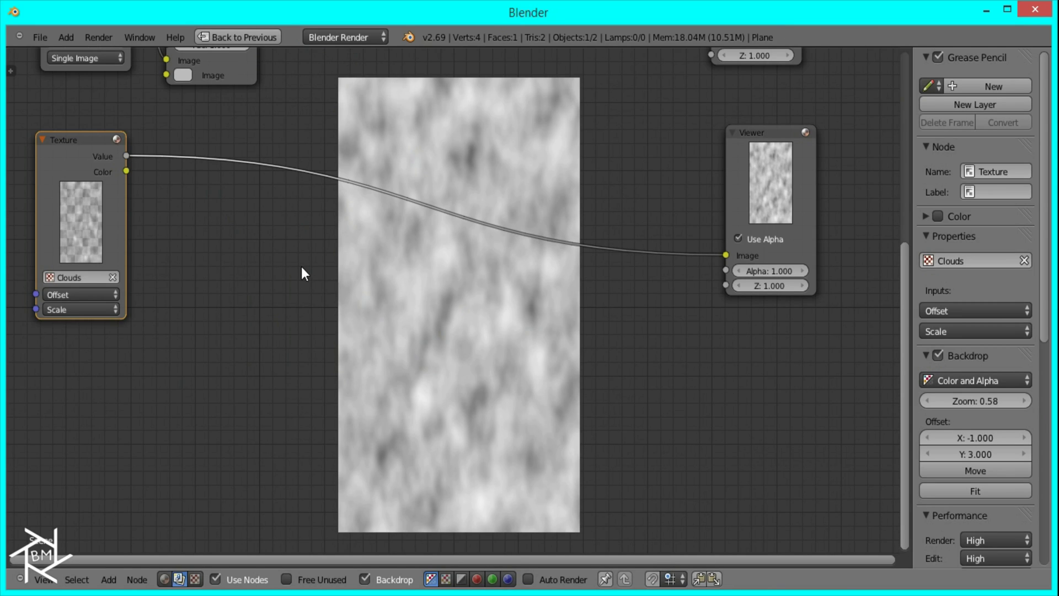
pyautogui.moveTo(302, 268); pyautogui.dragTo(402, 317, button='middle')
# Set the Clouds texture's X scale to 30
pyautogui.scroll(2, 233, 336)
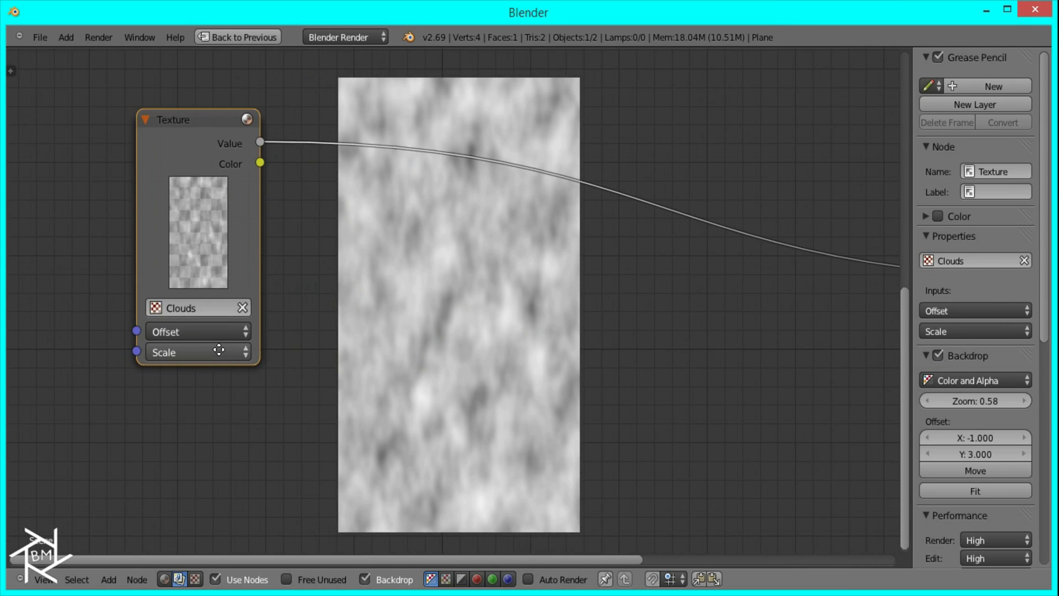
pyautogui.moveTo(219, 349); pyautogui.dragTo(190, 354, button='middle')
pyautogui.click(148, 357)
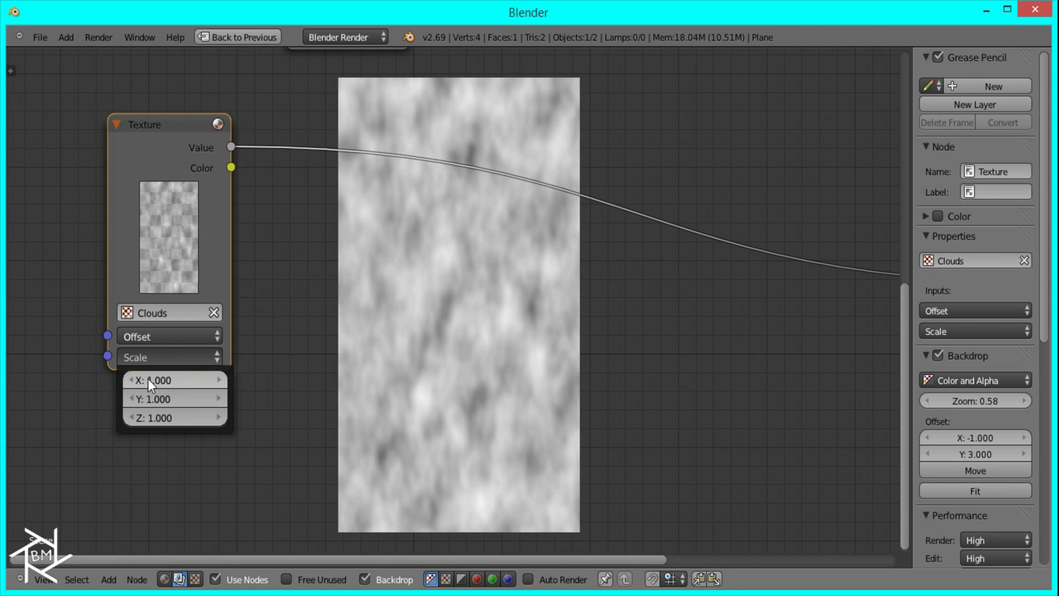
pyautogui.click(148, 378)
pyautogui.write('0.9')
pyautogui.press('Return')
pyautogui.click(164, 380)
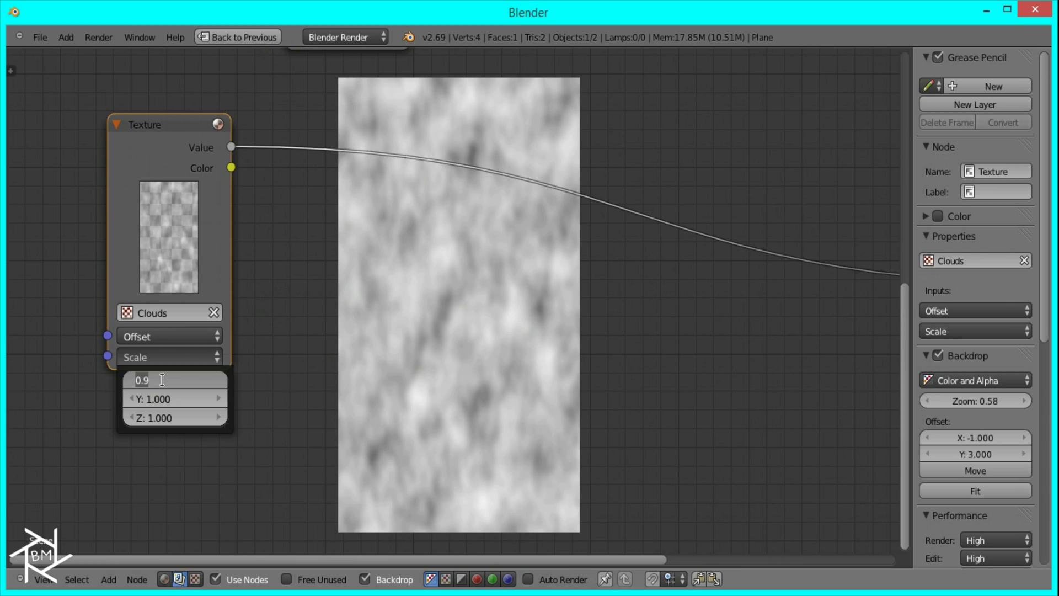
pyautogui.write('30')
pyautogui.press('Return')
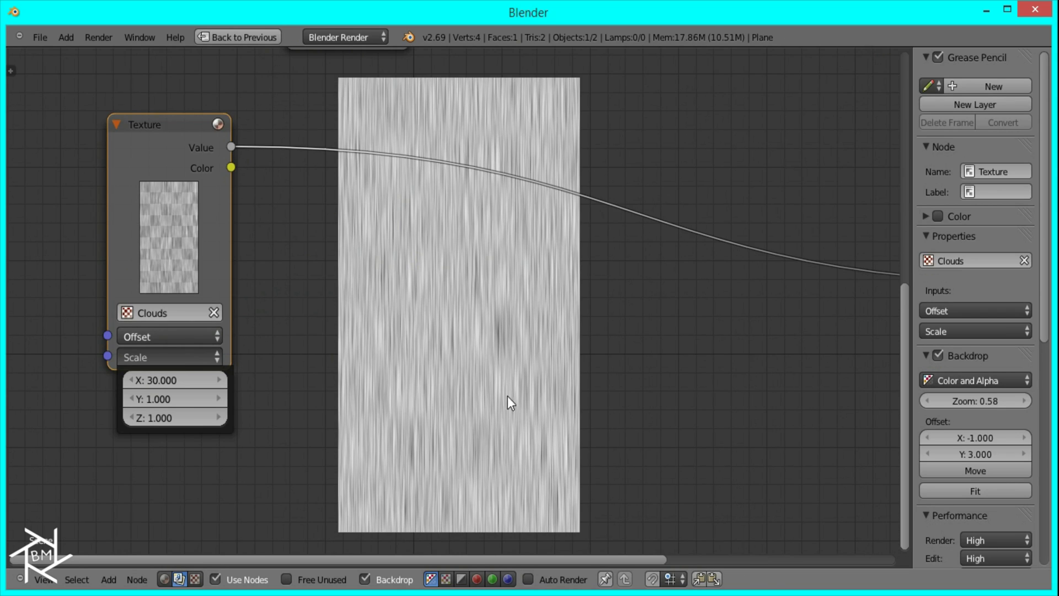
# Lower the texture's Y scale to 0.5 and set Z scale to 0
pyautogui.click(131, 398)
pyautogui.click(131, 397)
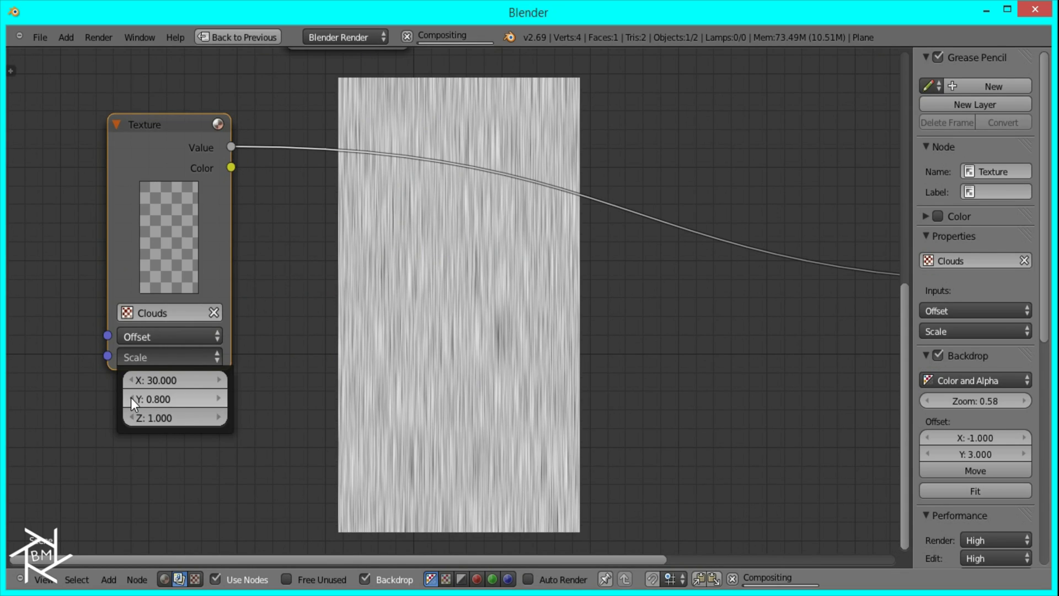
pyautogui.click(131, 397)
pyautogui.click(130, 398)
pyautogui.click(130, 397)
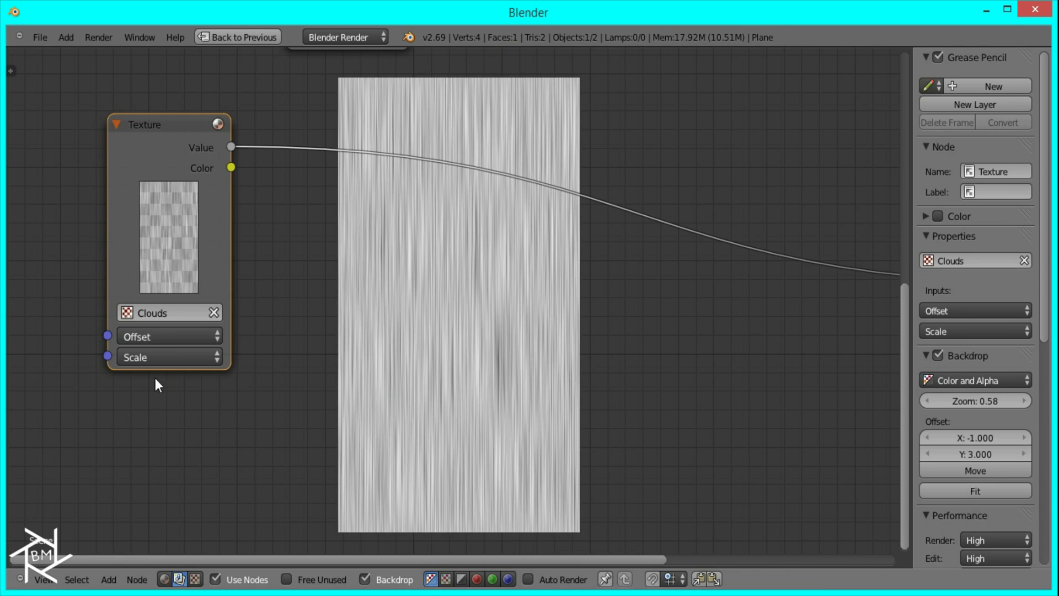
pyautogui.click(157, 357)
pyautogui.moveTo(165, 415); pyautogui.dragTo(293, 422)
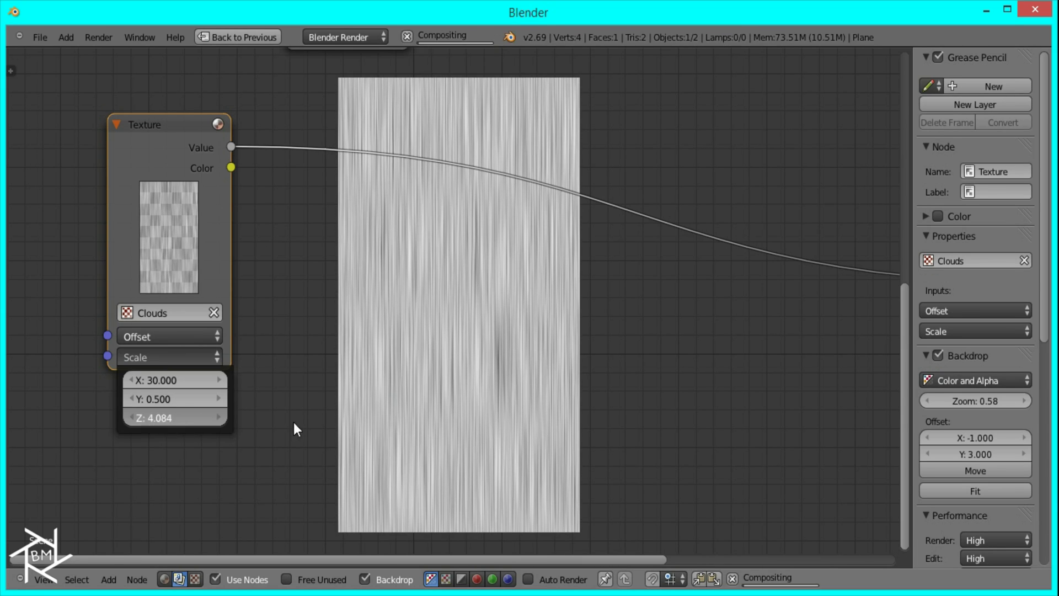
pyautogui.moveTo(181, 417)
pyautogui.mouseDown()
pyautogui.moveTo(232, 431)
pyautogui.moveTo(183, 419)
pyautogui.mouseUp()
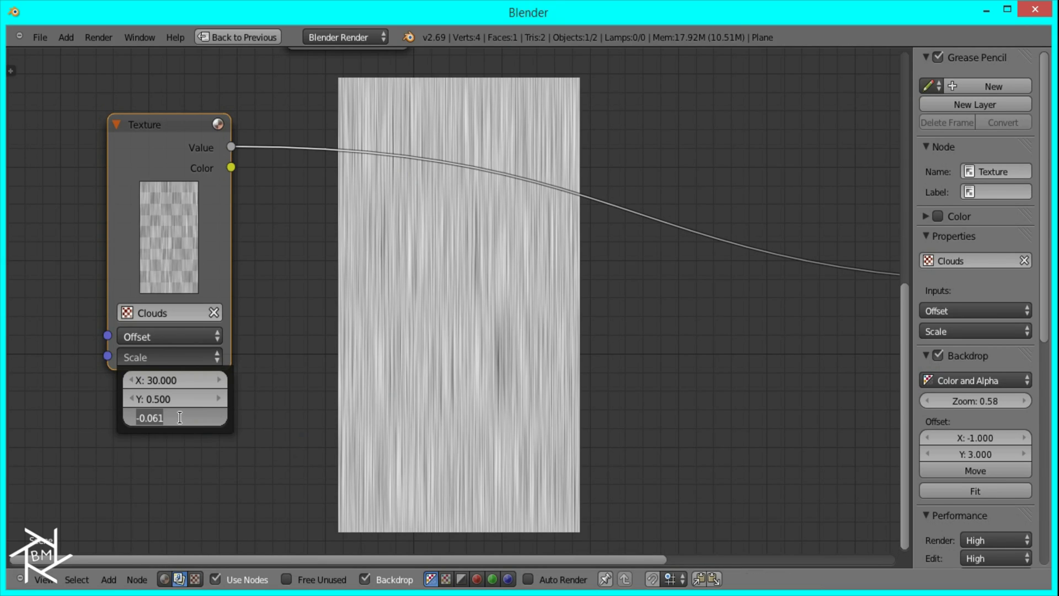
pyautogui.press('BackSpace')
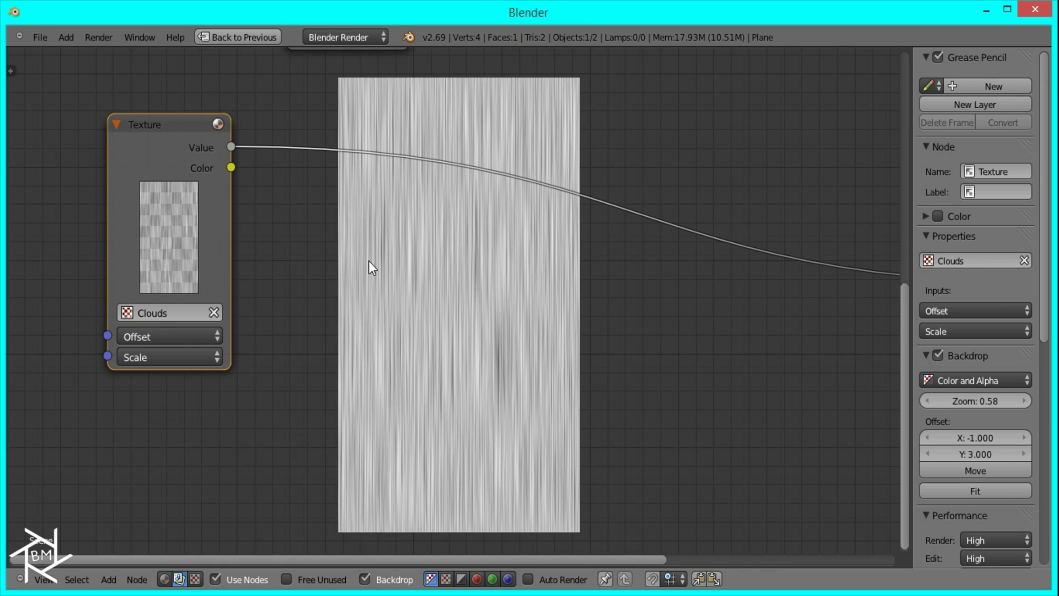
# Insert a ColorRamp node on the Texture-to-Viewer link
pyautogui.hotkey('shift', 'a')
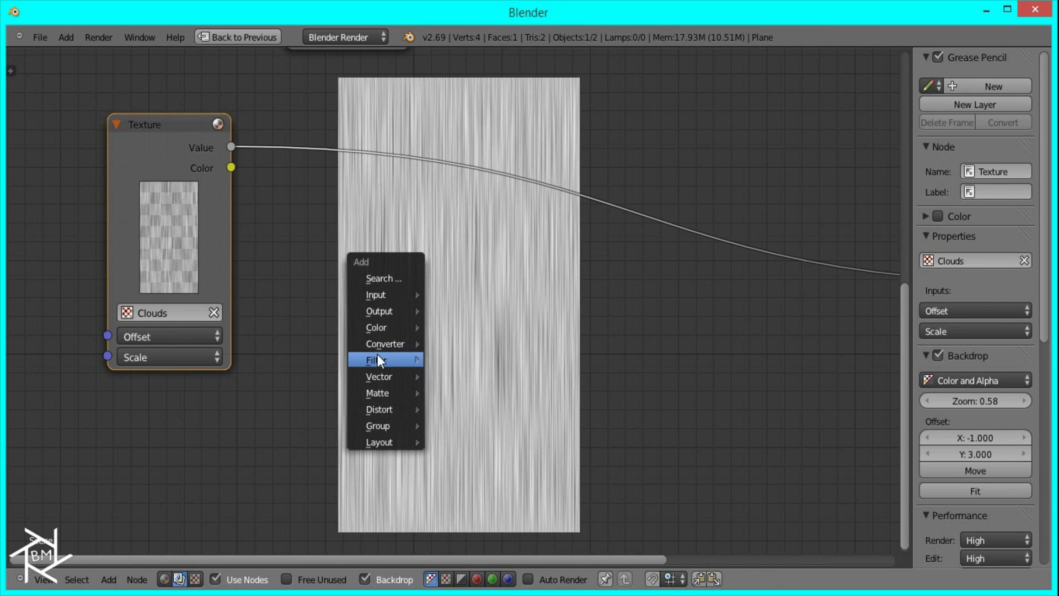
pyautogui.moveTo(414, 343)
pyautogui.click(483, 130)
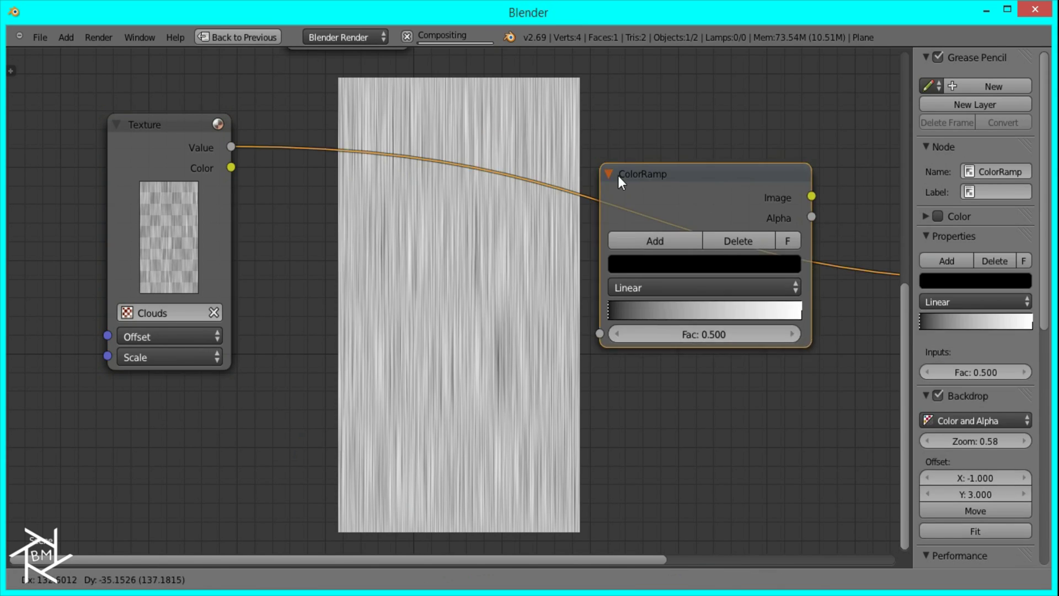
pyautogui.click(702, 324)
pyautogui.moveTo(657, 332); pyautogui.dragTo(637, 224, button='middle')
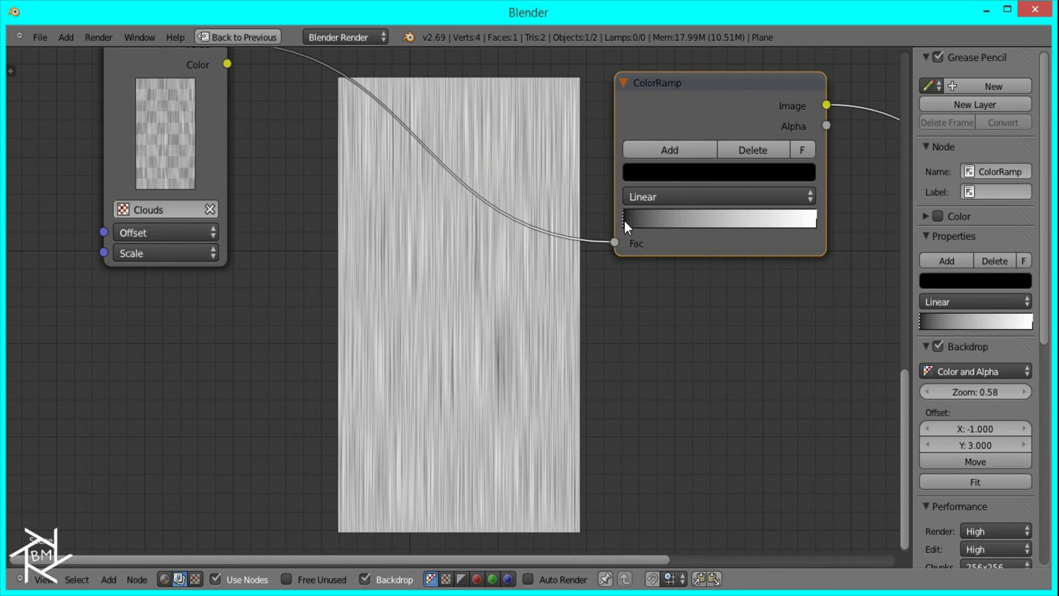
# Move the ColorRamp black stop right and white stop left for sharp streaks
pyautogui.moveTo(624, 221); pyautogui.dragTo(662, 217)
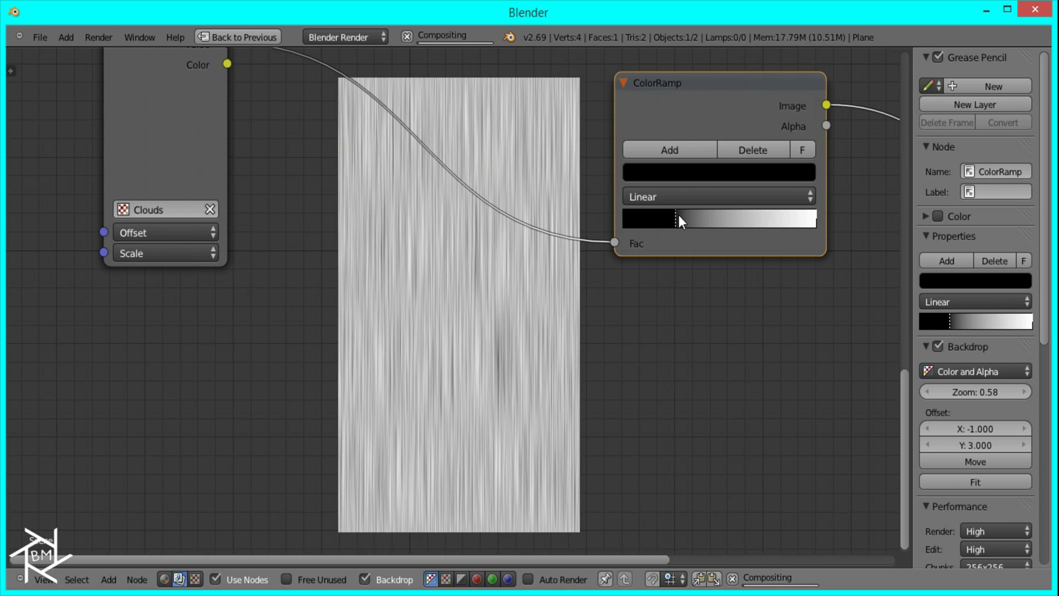
pyautogui.moveTo(678, 215); pyautogui.dragTo(743, 219)
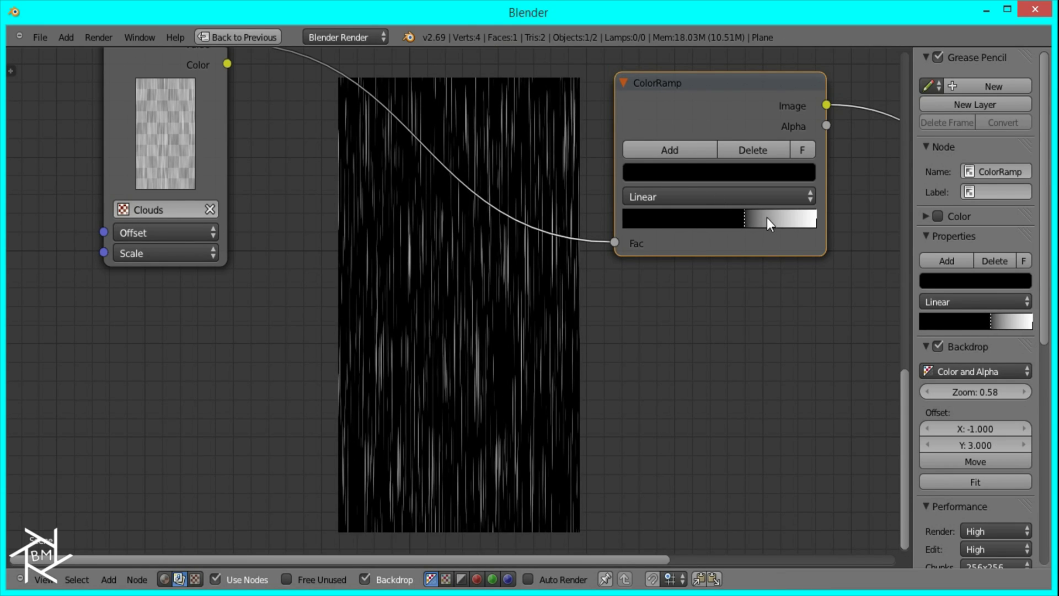
pyautogui.moveTo(746, 221)
pyautogui.mouseDown()
pyautogui.moveTo(783, 219)
pyautogui.moveTo(725, 224)
pyautogui.moveTo(756, 218)
pyautogui.moveTo(748, 214)
pyautogui.mouseUp()
pyautogui.moveTo(816, 220); pyautogui.dragTo(752, 220)
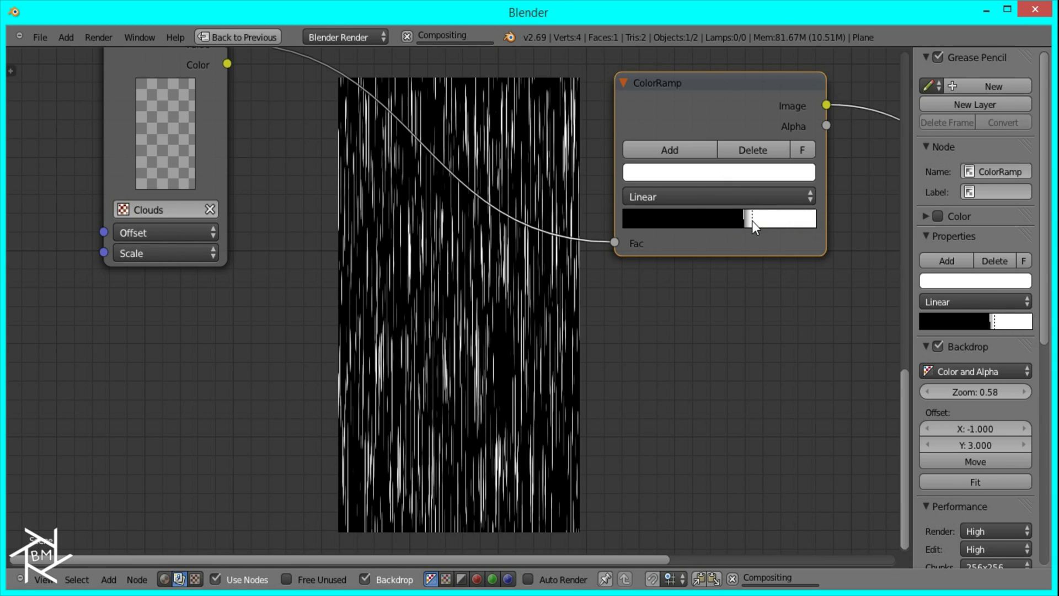
pyautogui.moveTo(463, 206); pyautogui.dragTo(541, 307, button='middle')
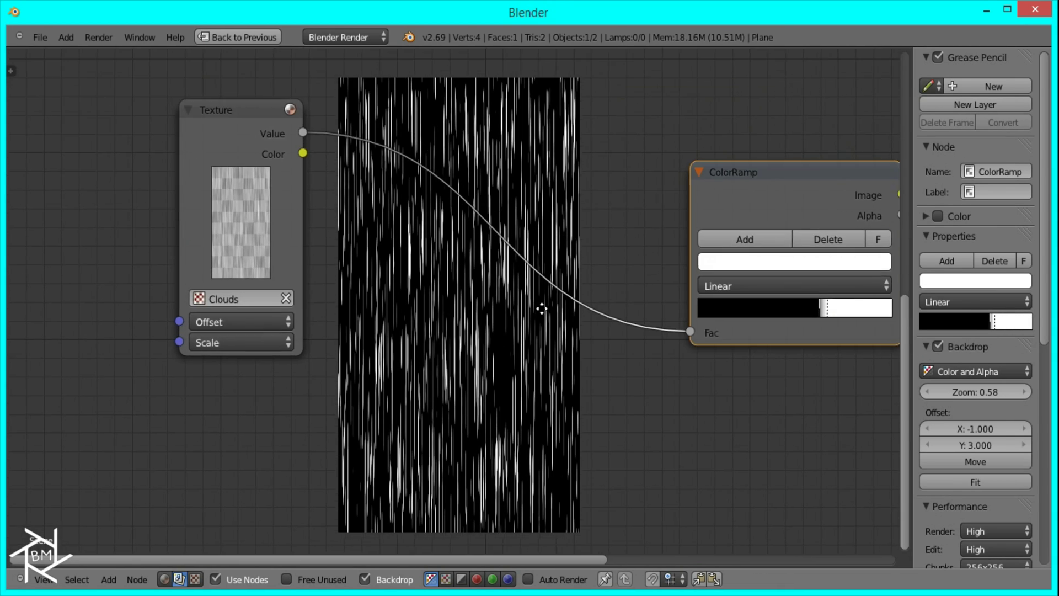
# Insert a Rotate node set to -20° on the Texture-to-ColorRamp link
pyautogui.hotkey('shift', 'a')
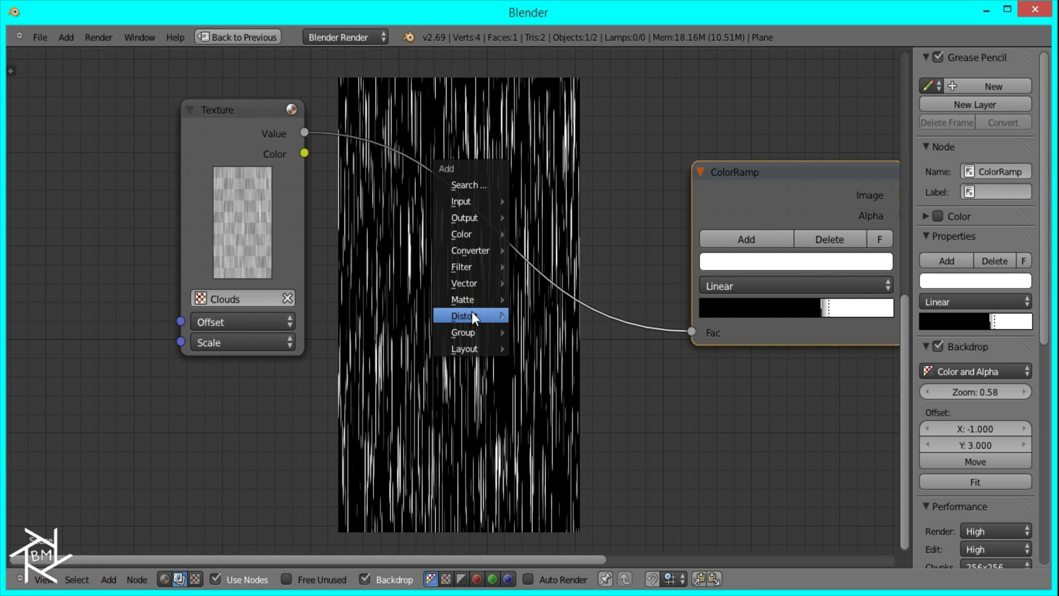
pyautogui.moveTo(472, 312)
pyautogui.click(542, 388)
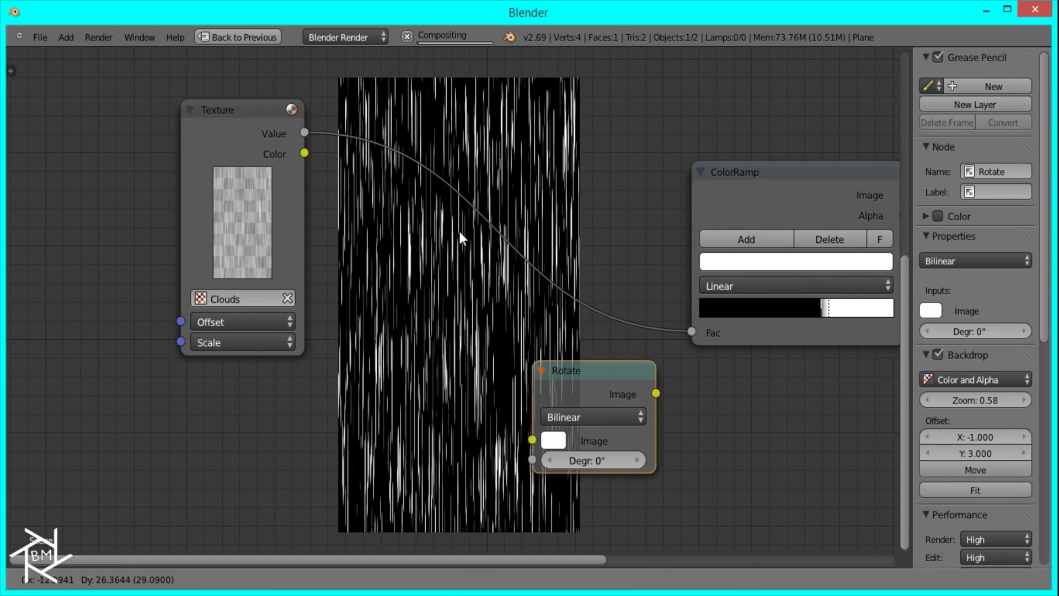
pyautogui.click(349, 124)
pyautogui.click(404, 222)
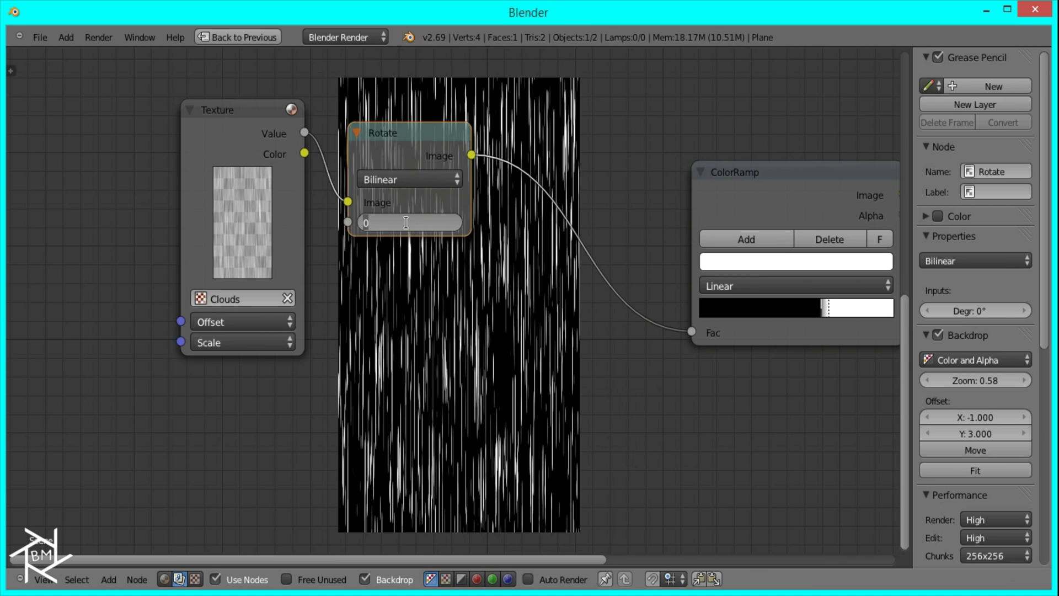
pyautogui.press('Return')
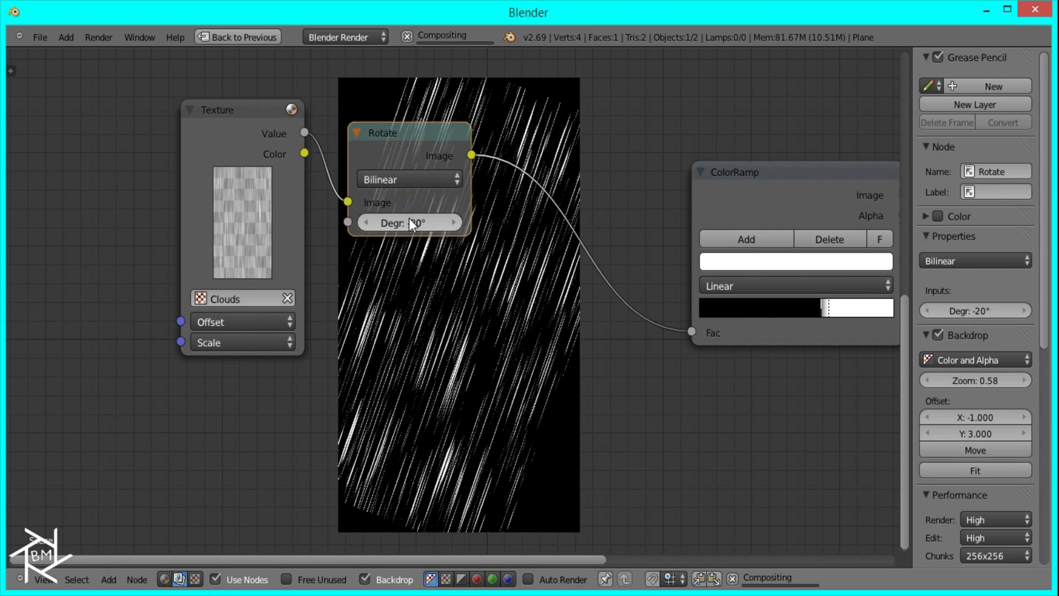
# Move the Texture and Rotate nodes further left to tidy the rain chain
pyautogui.moveTo(409, 217)
pyautogui.mouseDown(button='middle')
pyautogui.moveTo(232, 218)
pyautogui.moveTo(330, 115)
pyautogui.mouseUp(button='middle')
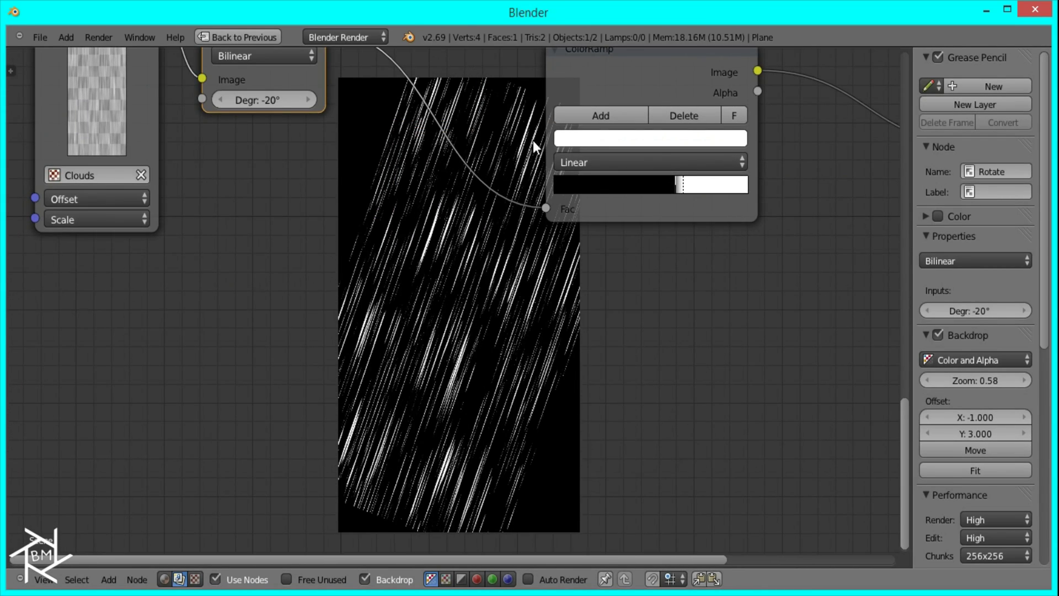
pyautogui.moveTo(422, 239); pyautogui.dragTo(512, 364, button='middle')
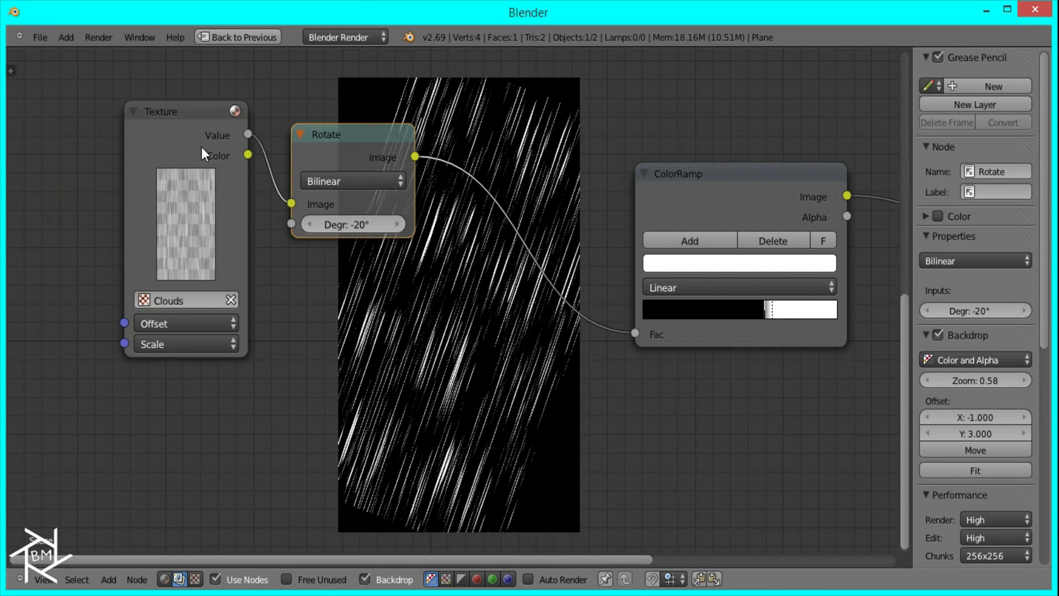
pyautogui.moveTo(344, 227); pyautogui.dragTo(351, 270, button='middle')
pyautogui.moveTo(375, 117); pyautogui.dragTo(373, 148, button='middle')
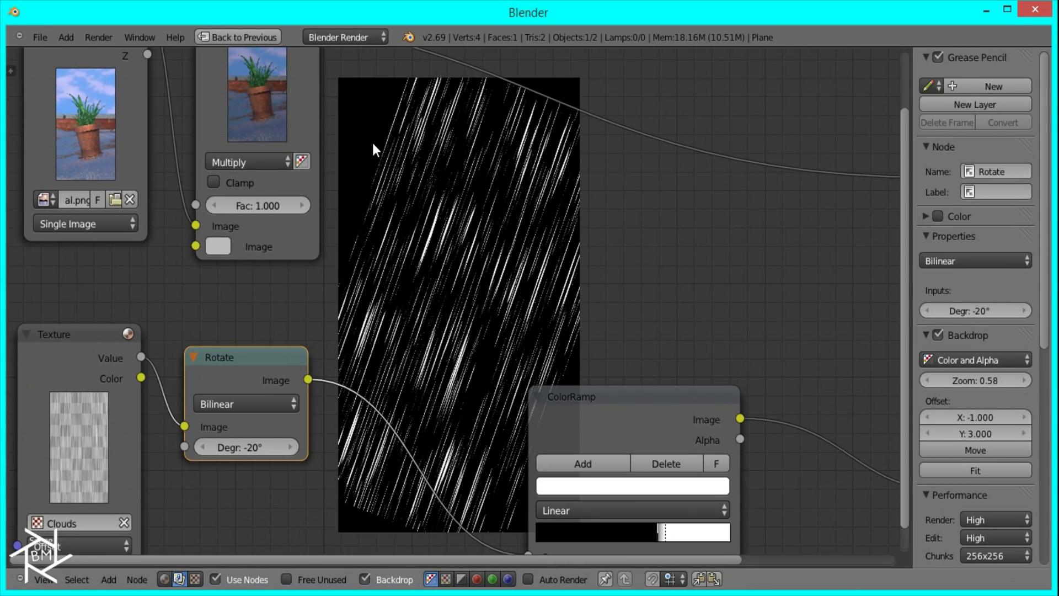
pyautogui.moveTo(530, 376); pyautogui.dragTo(362, 519, button='middle')
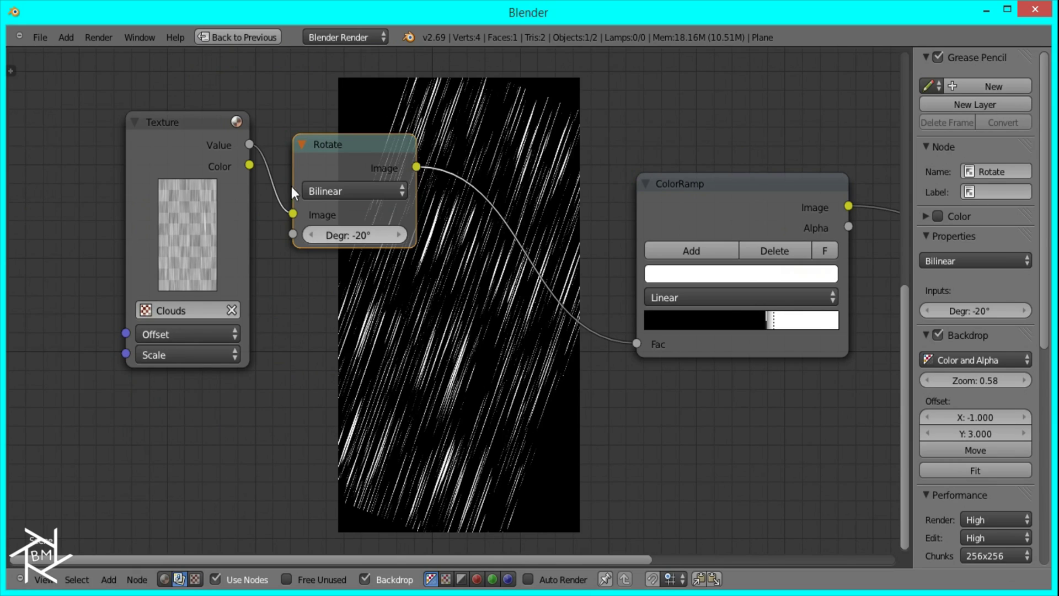
pyautogui.keyDown('shift'); pyautogui.click(210, 157); pyautogui.keyUp('shift')
pyautogui.moveTo(310, 176); pyautogui.dragTo(220, 187)
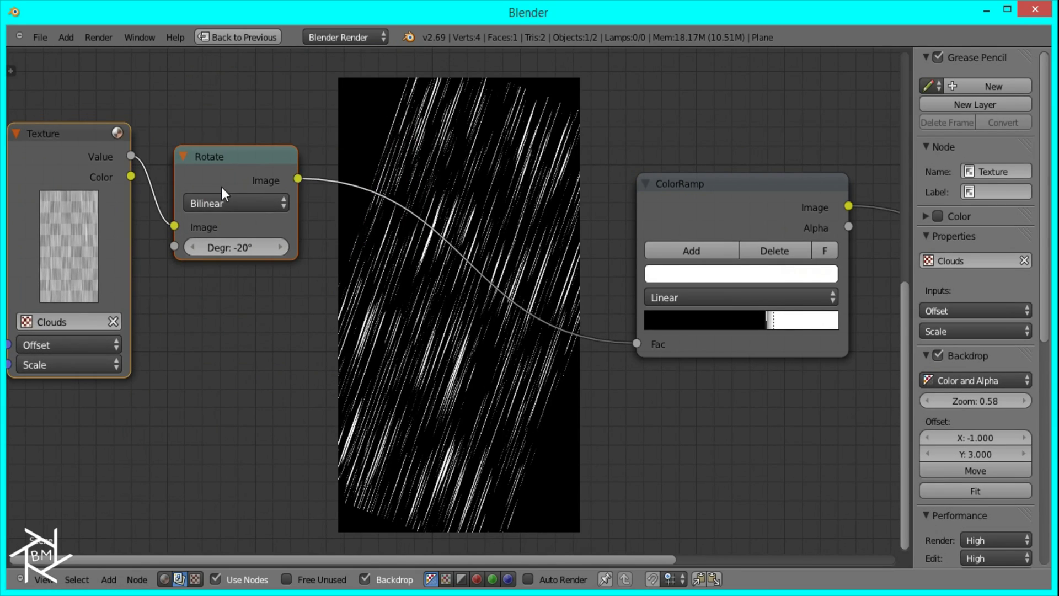
# Insert a Scale node on the Rotate-to-ColorRamp link with X and Y 1.2
pyautogui.hotkey('shift', 'a')
pyautogui.moveTo(421, 221)
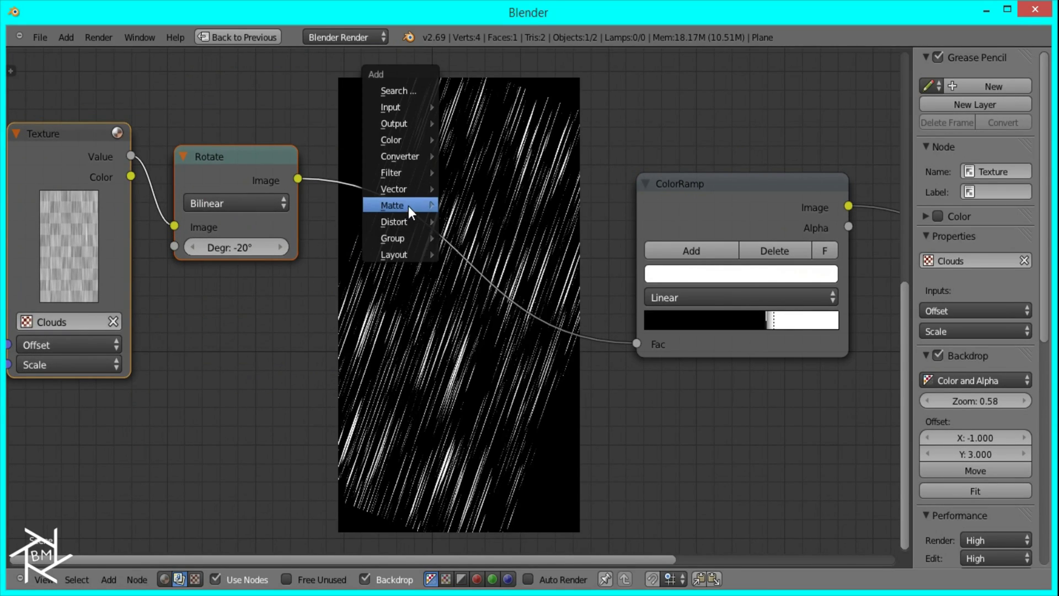
pyautogui.click(468, 221)
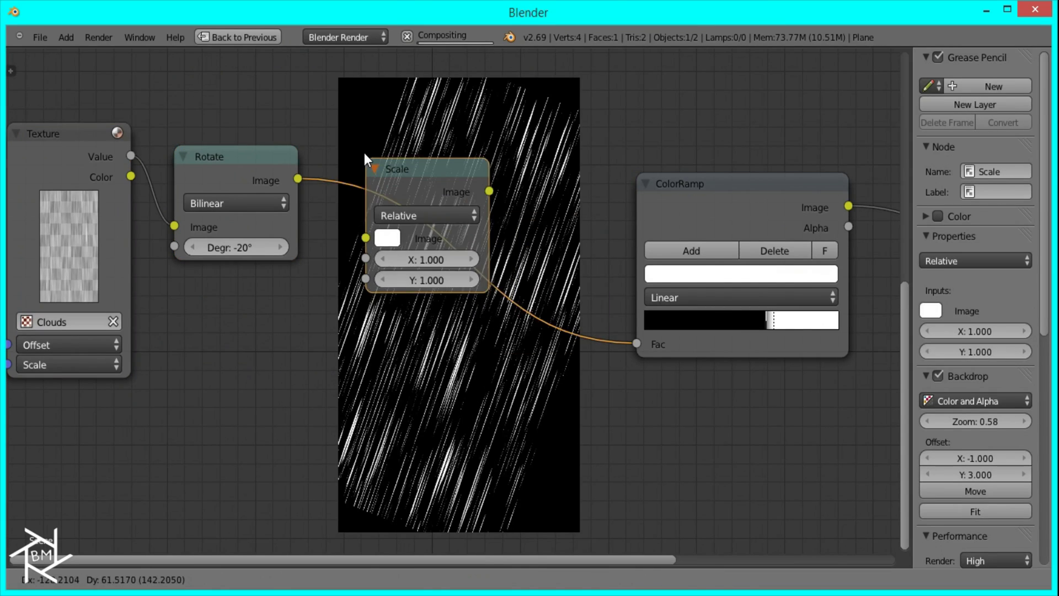
pyautogui.click(365, 155)
pyautogui.click(425, 254)
pyautogui.write('1.0')
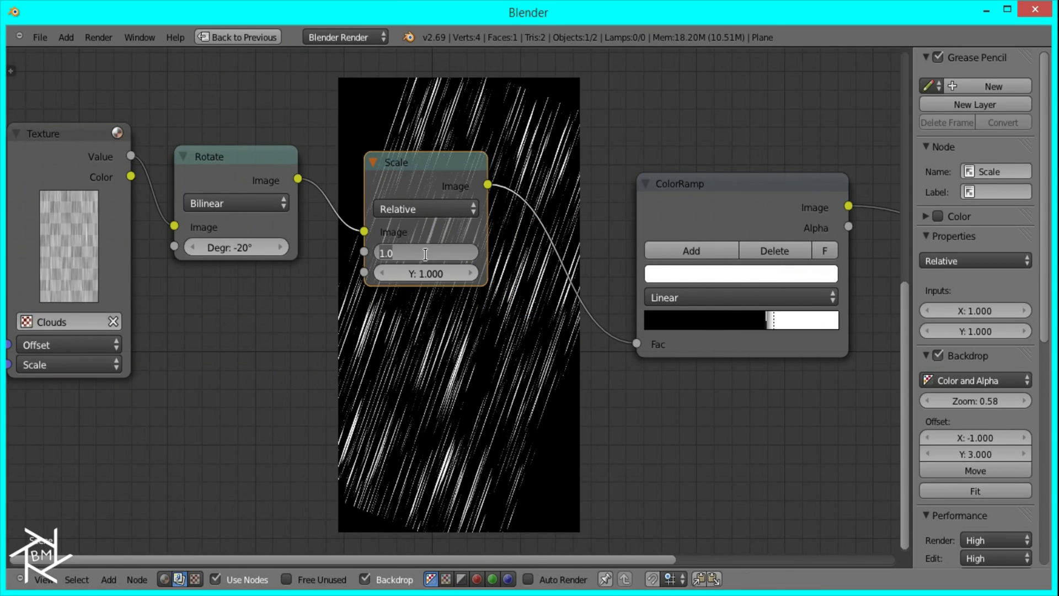
pyautogui.press('BackSpace')
pyautogui.press('BackSpace')
pyautogui.write('.2')
pyautogui.press('Tab')
pyautogui.write('1.2')
pyautogui.press('Return')
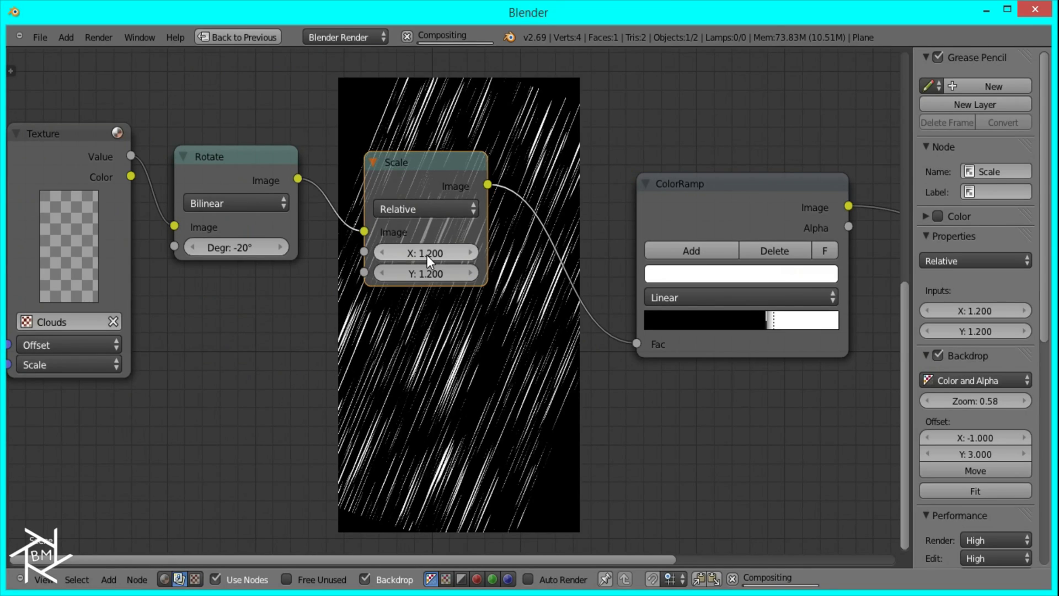
# Change the Scale node's X and Y values to 1.5
pyautogui.click(427, 255)
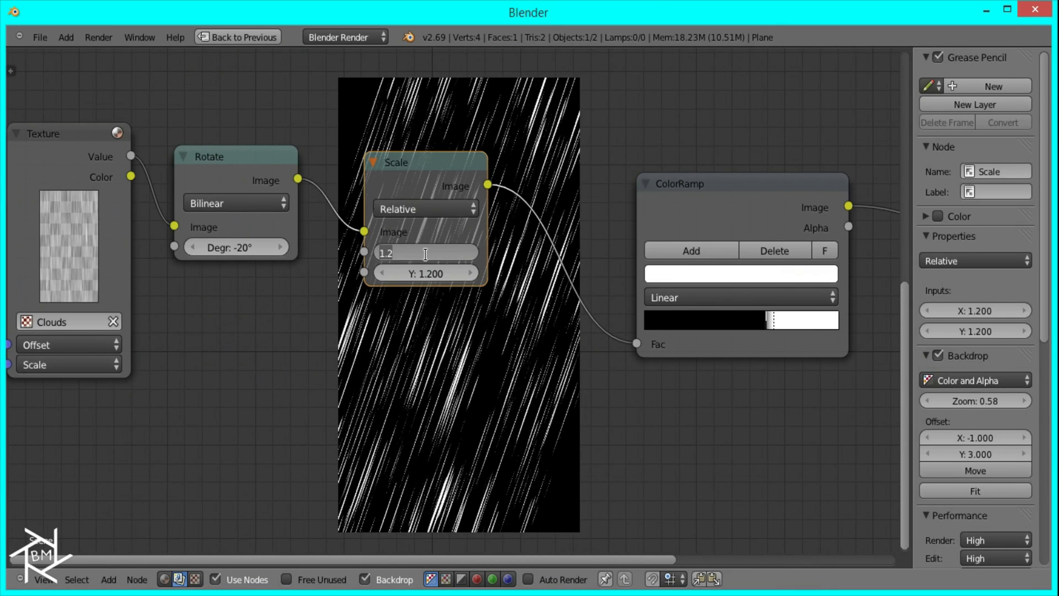
pyautogui.write('1')
pyautogui.press('Return')
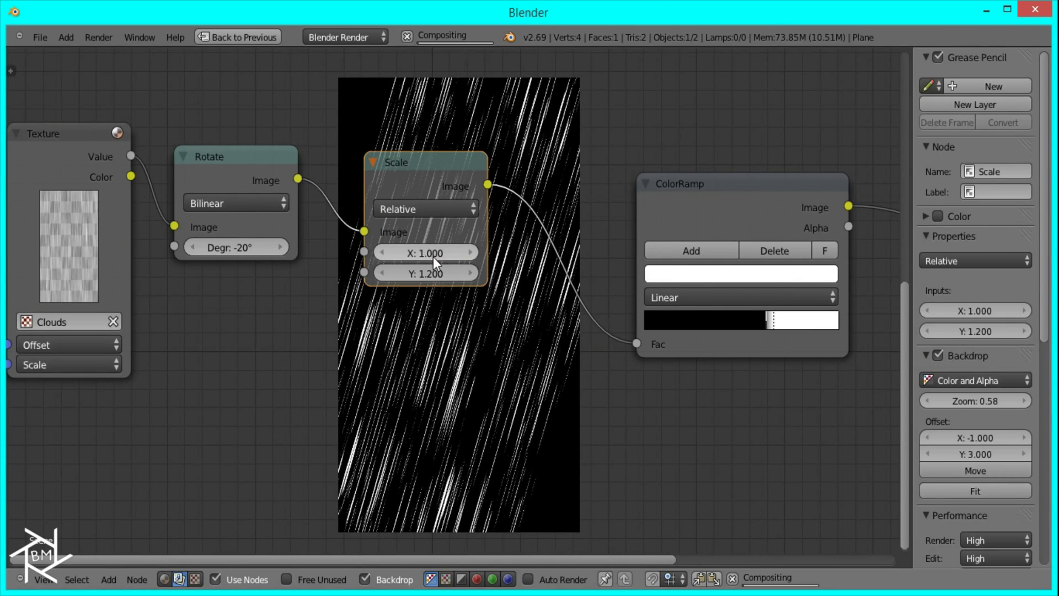
pyautogui.click(432, 255)
pyautogui.write('1.5')
pyautogui.press('Tab')
pyautogui.write('1.')
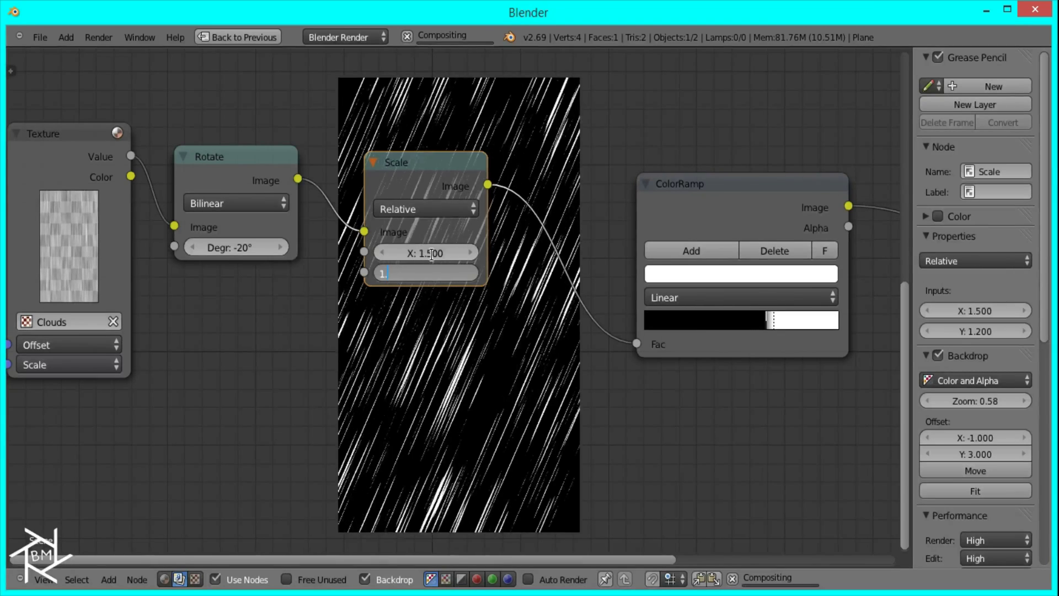
pyautogui.write('5')
pyautogui.press('Return')
# Move the ColorRamp node closer to the Scale node
pyautogui.moveTo(537, 267); pyautogui.dragTo(455, 251, button='middle')
pyautogui.scroll(-1, 454, 252)
pyautogui.click(573, 203)
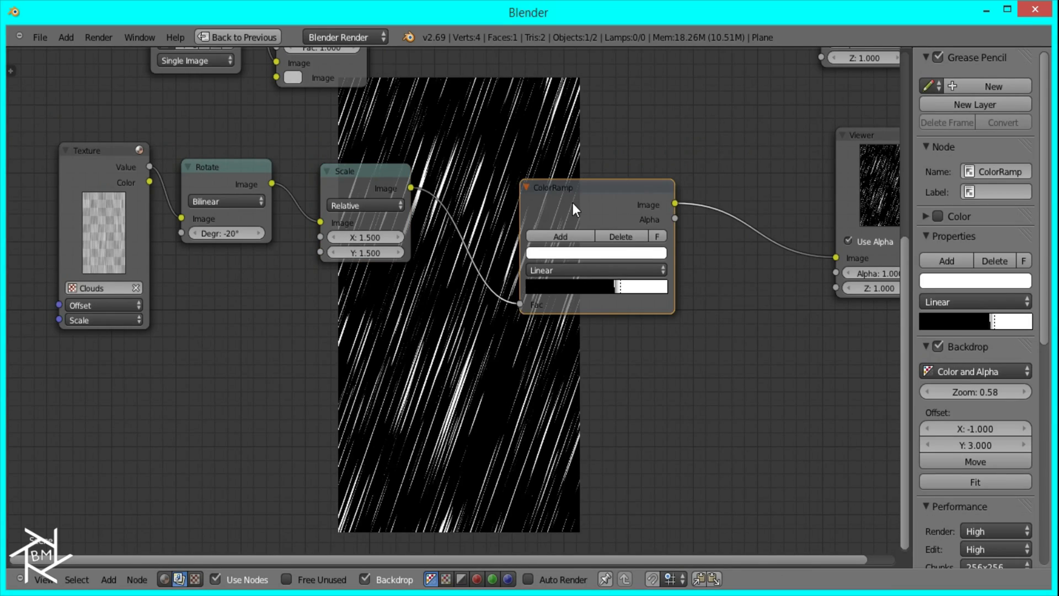
pyautogui.moveTo(569, 208); pyautogui.dragTo(520, 201)
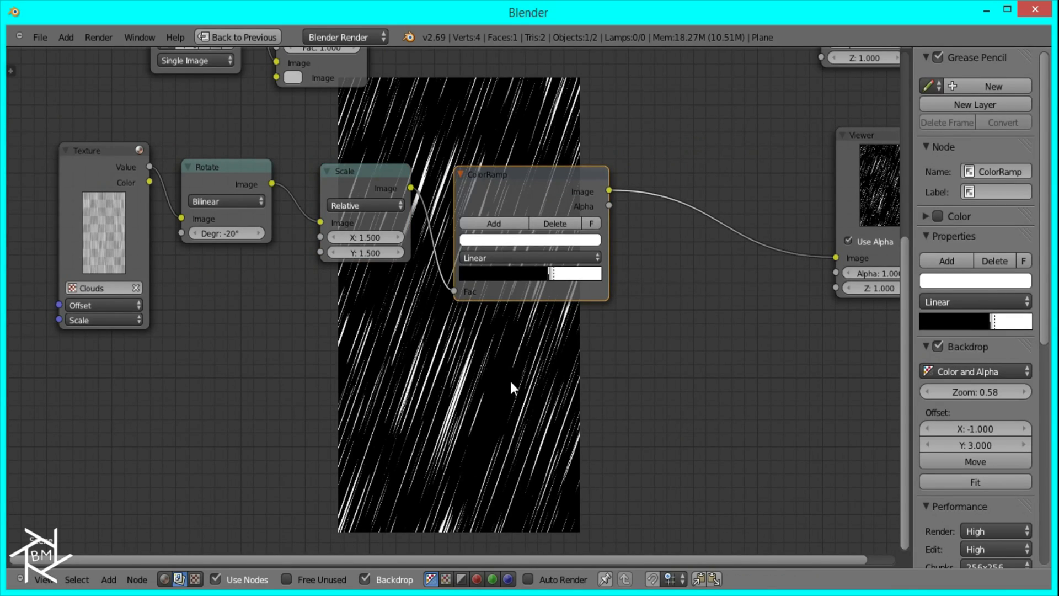
# Move the Texture, Rotate, Scale and ColorRamp rain nodes further left
pyautogui.moveTo(510, 383); pyautogui.dragTo(53, 193)
pyautogui.press('g')
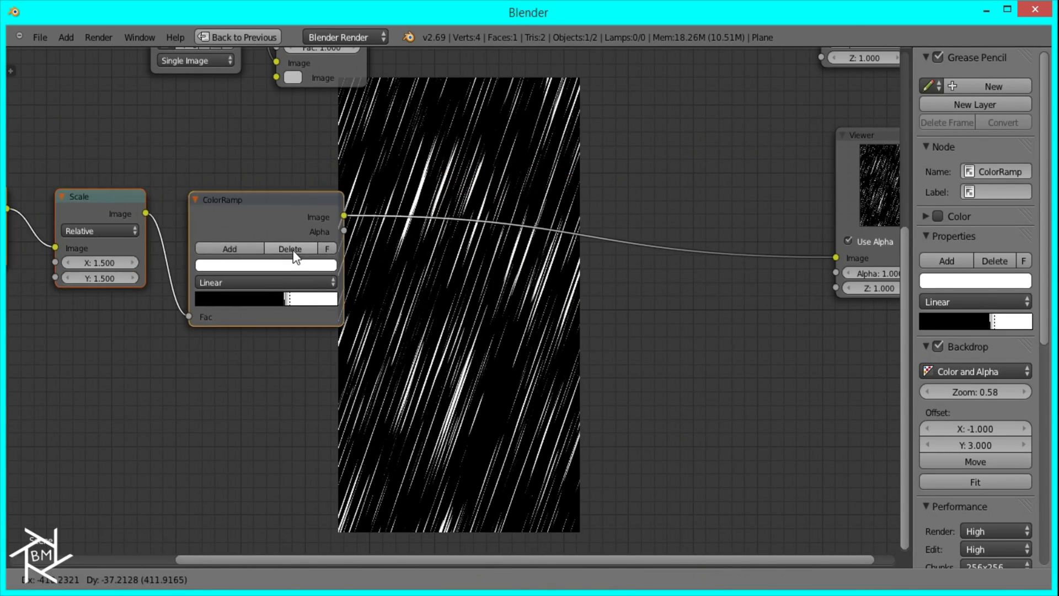
pyautogui.click(294, 255)
# Duplicate the Multiply mix node onto the ColorRamp–Viewer link and set its colour to blue
pyautogui.moveTo(339, 80); pyautogui.dragTo(267, 144, button='middle')
pyautogui.click(266, 143)
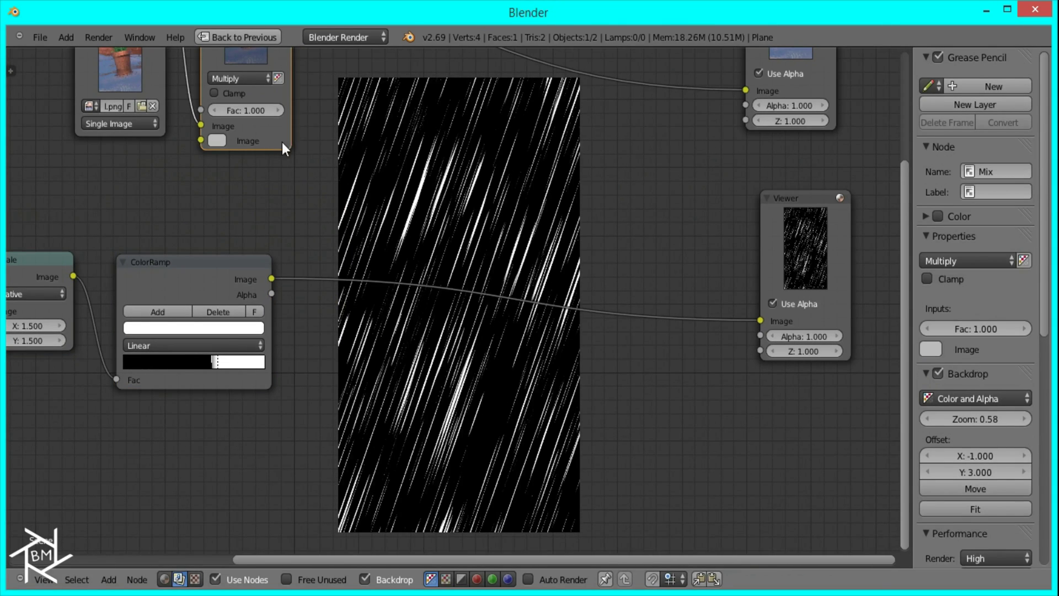
pyautogui.hotkey('shift', 'd')
pyautogui.click(399, 386)
pyautogui.scroll(1, 399, 386)
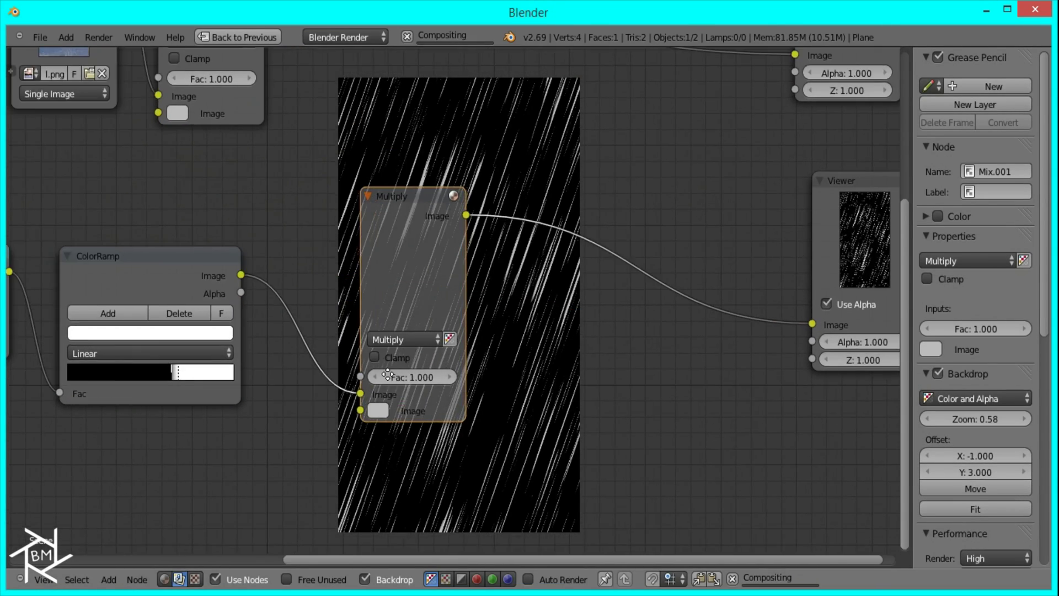
pyautogui.moveTo(387, 375); pyautogui.dragTo(185, 258, button='middle')
pyautogui.click(176, 295)
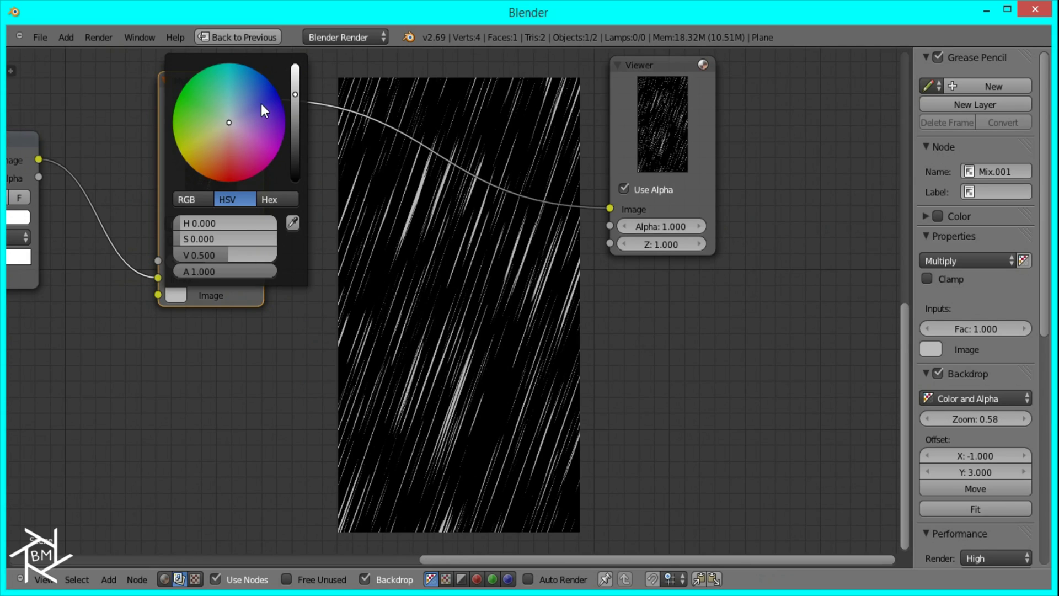
pyautogui.moveTo(261, 104); pyautogui.dragTo(253, 92)
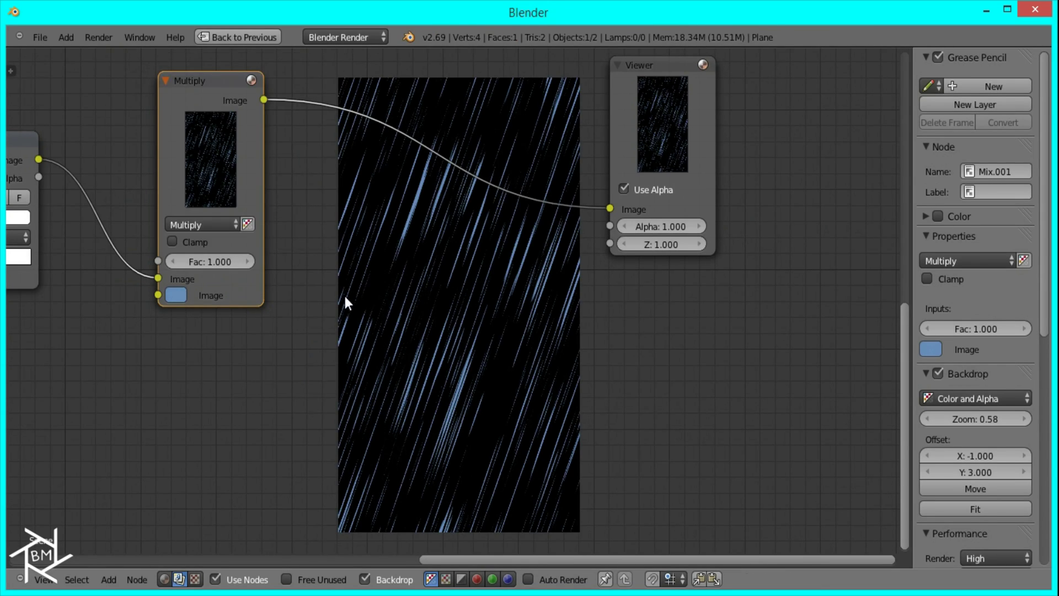
pyautogui.moveTo(346, 302); pyautogui.dragTo(479, 388, button='middle')
# Duplicate the blue Multiply onto the Viewer link as an Add mix node at Fac 0.000, fed by the top Multiply image
pyautogui.hotkey('shift', 'd')
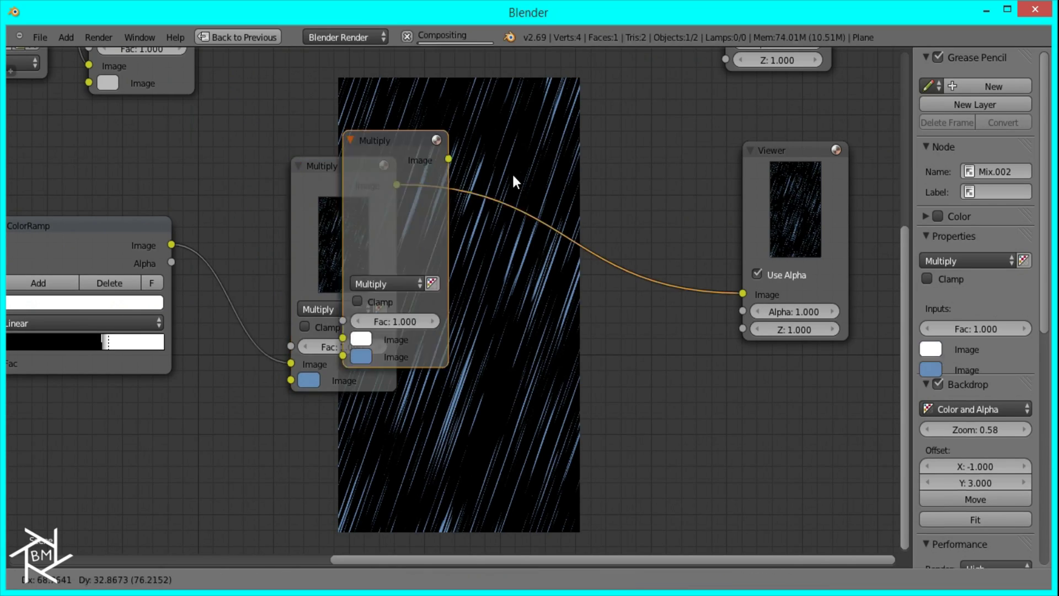
pyautogui.click(546, 157)
pyautogui.moveTo(546, 157); pyautogui.dragTo(606, 342, button='middle')
pyautogui.moveTo(251, 66); pyautogui.dragTo(545, 470)
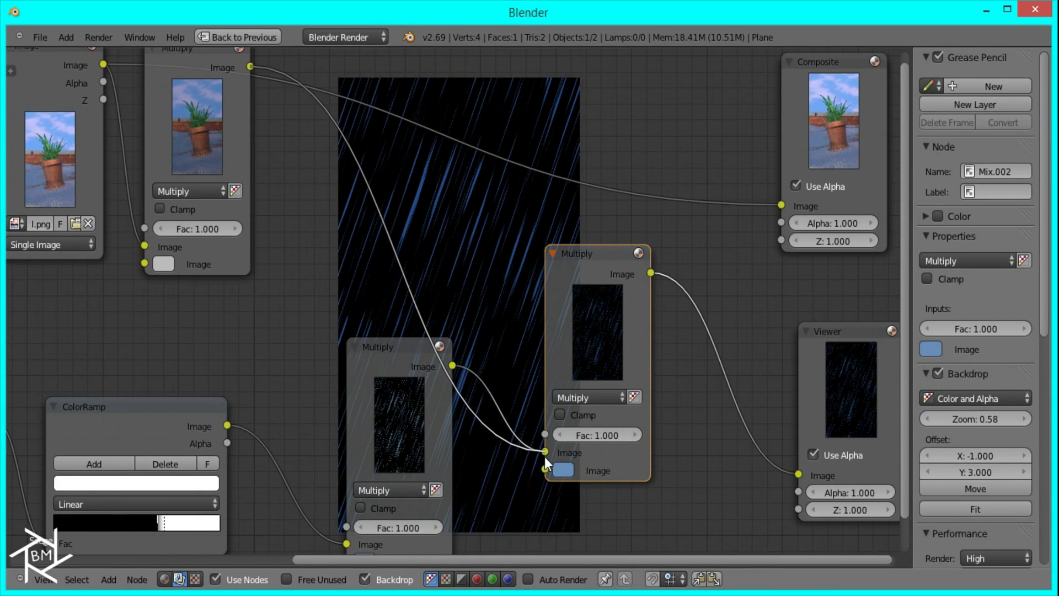
pyautogui.click(574, 395)
pyautogui.click(568, 363)
pyautogui.moveTo(578, 435); pyautogui.dragTo(507, 254, button='middle')
pyautogui.moveTo(507, 243); pyautogui.dragTo(439, 237)
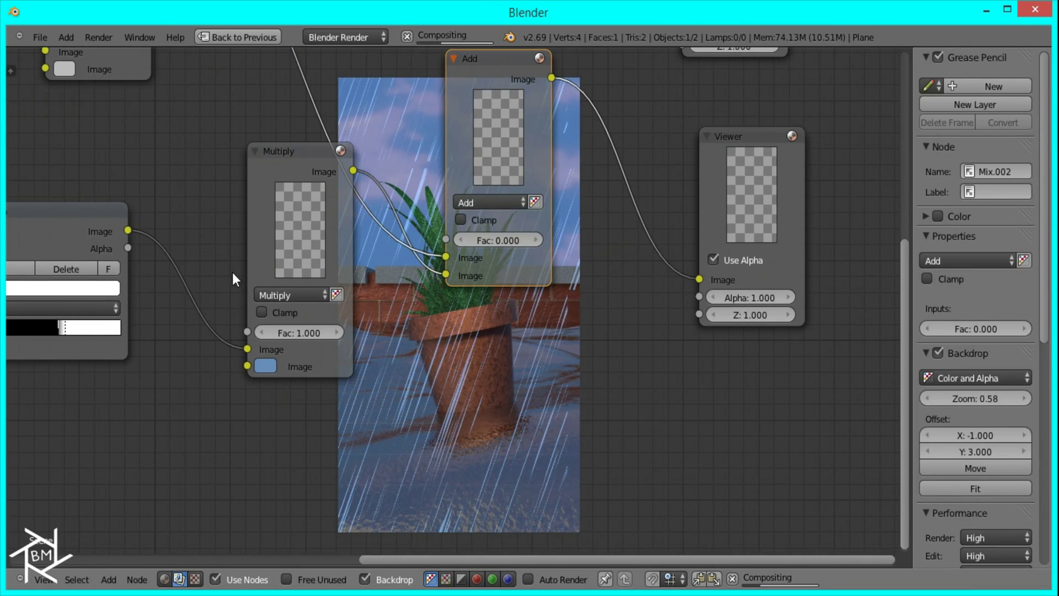
# Move the rain Multiply node down-left and the Add node right, then zoom in
pyautogui.scroll(2, 536, 359)
pyautogui.scroll(-2, 500, 234)
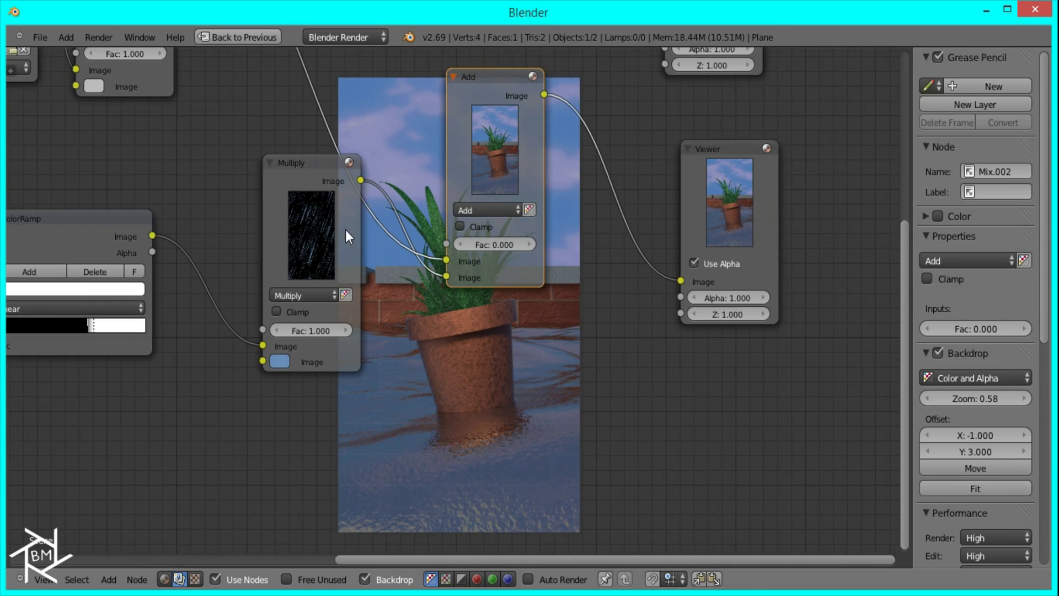
pyautogui.moveTo(312, 217); pyautogui.dragTo(263, 272)
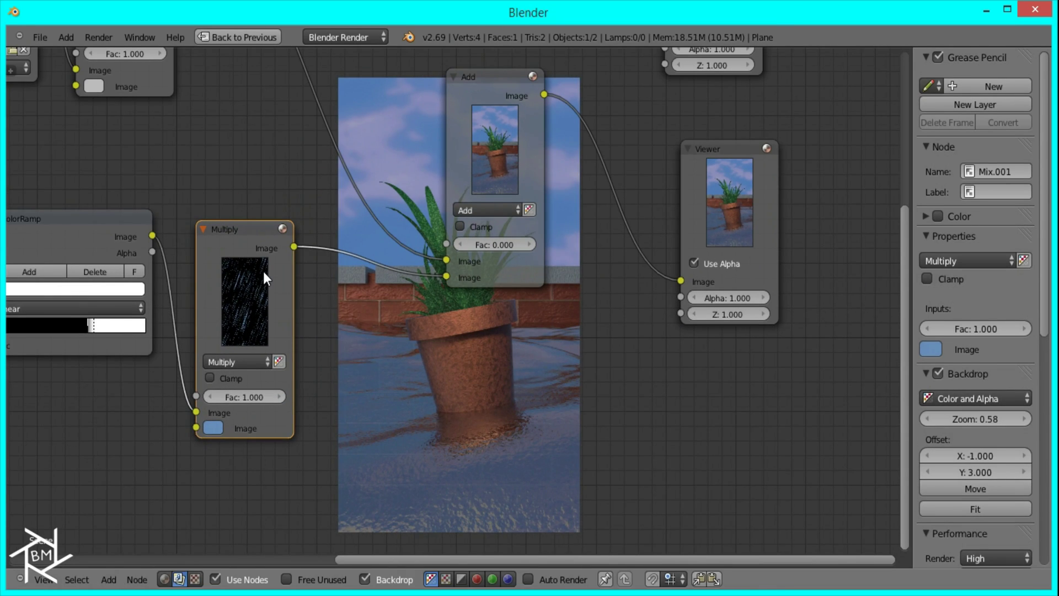
pyautogui.moveTo(263, 271); pyautogui.dragTo(216, 144, button='middle')
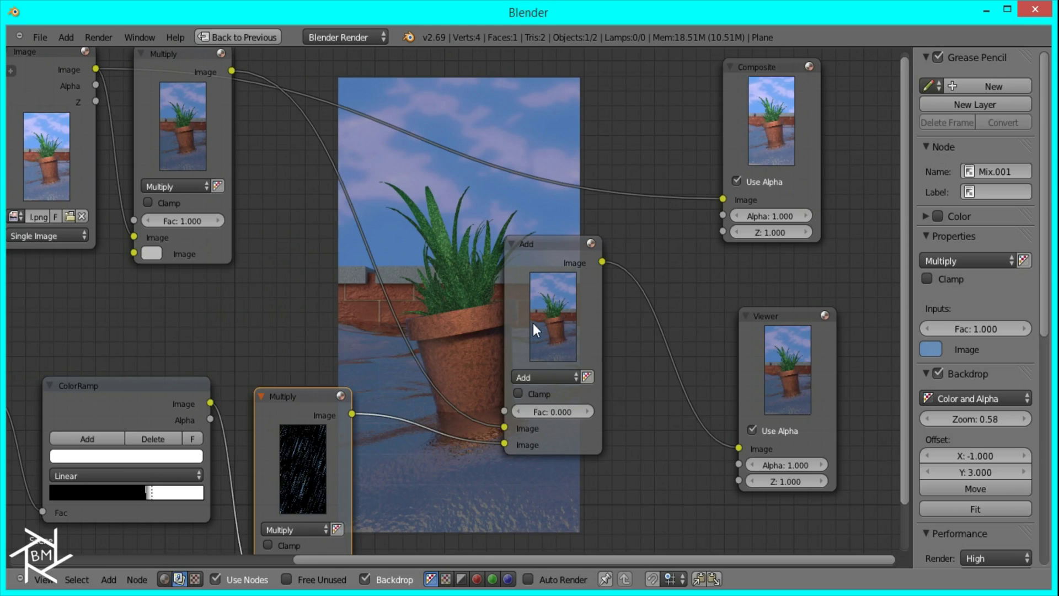
pyautogui.click(509, 385)
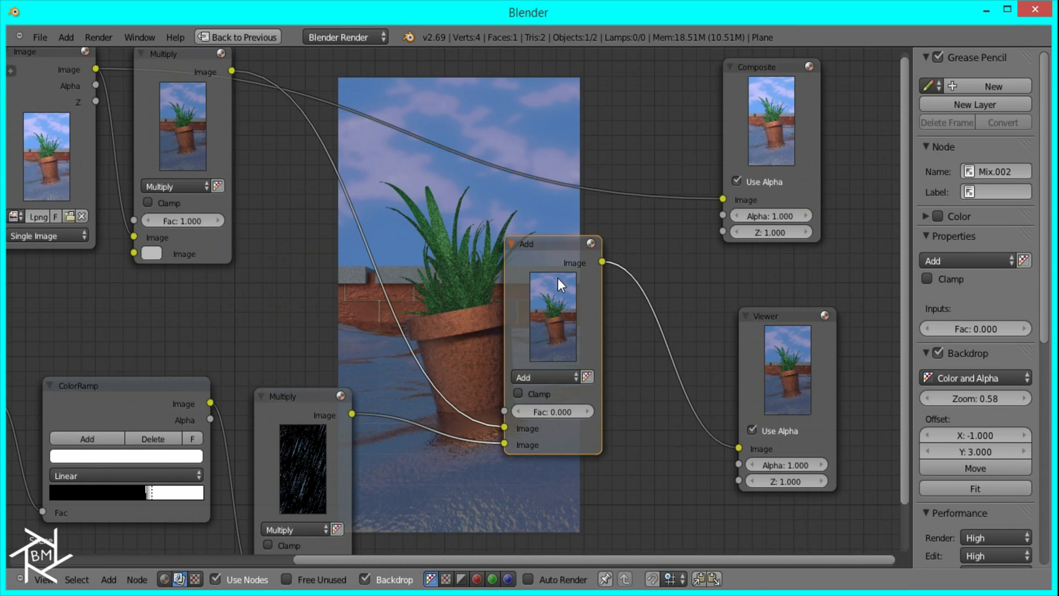
pyautogui.moveTo(557, 278); pyautogui.dragTo(626, 289)
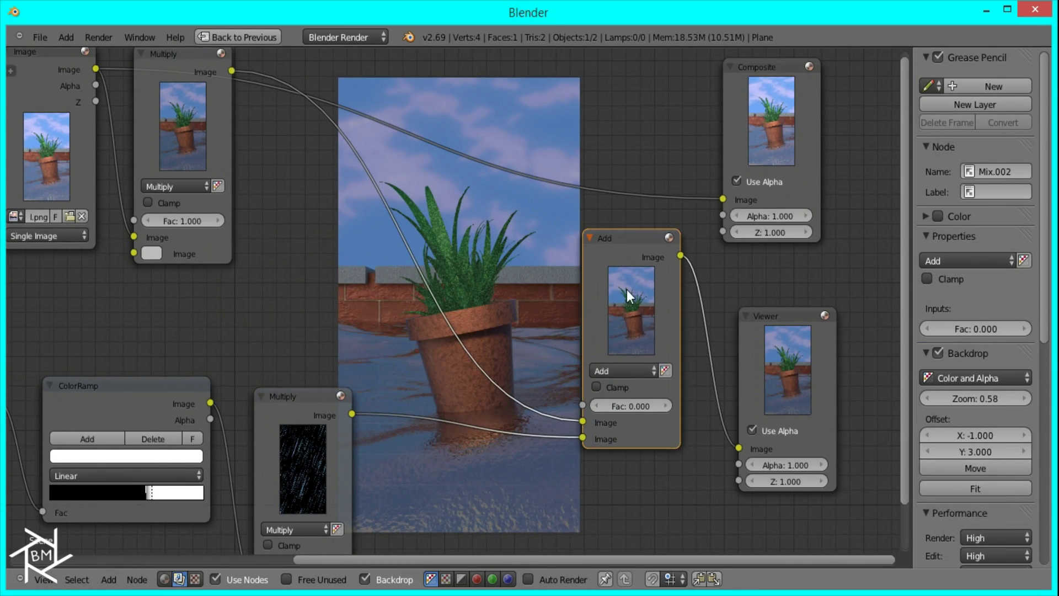
pyautogui.scroll(2, 568, 399)
pyautogui.moveTo(592, 553); pyautogui.dragTo(521, 402, button='middle')
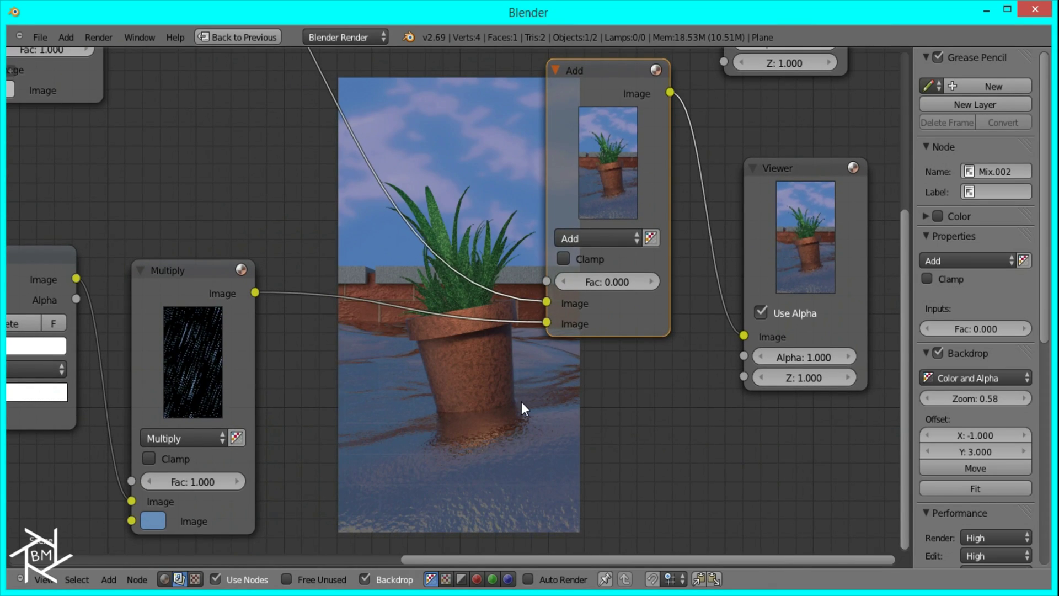
pyautogui.scroll(1, 521, 402)
# Try Add node Fac values from 0.100 up to 0.400 and settle on 0.200
pyautogui.moveTo(632, 316); pyautogui.dragTo(652, 312, button='middle')
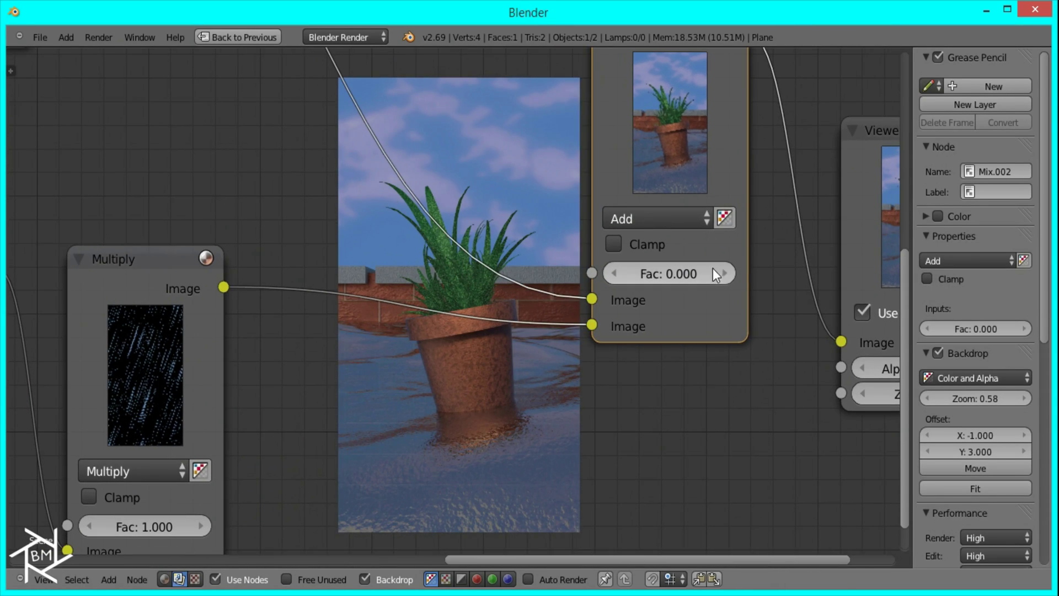
pyautogui.click(721, 272)
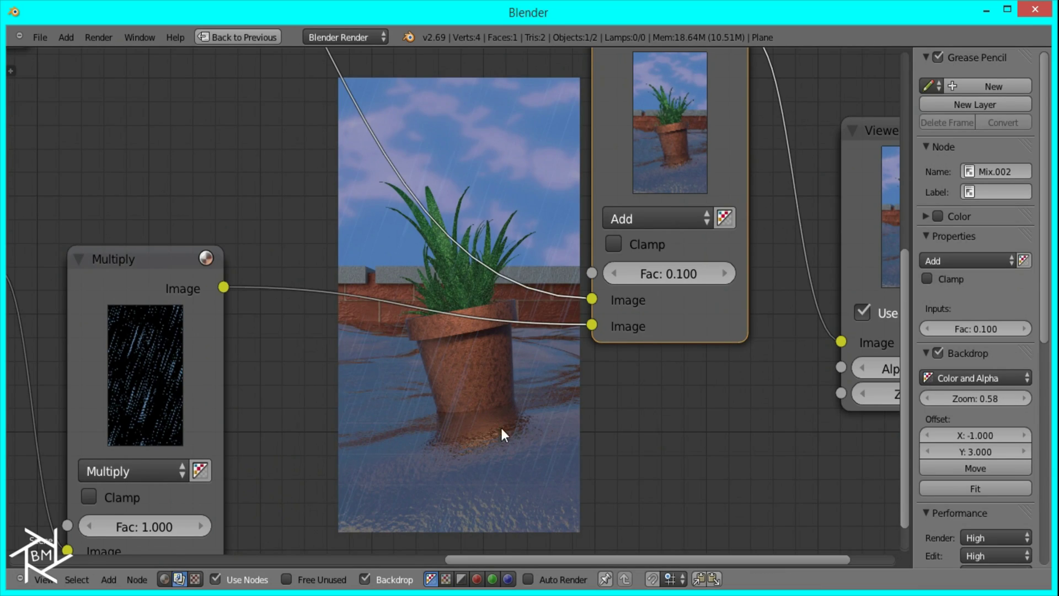
pyautogui.click(725, 270)
pyautogui.click(725, 271)
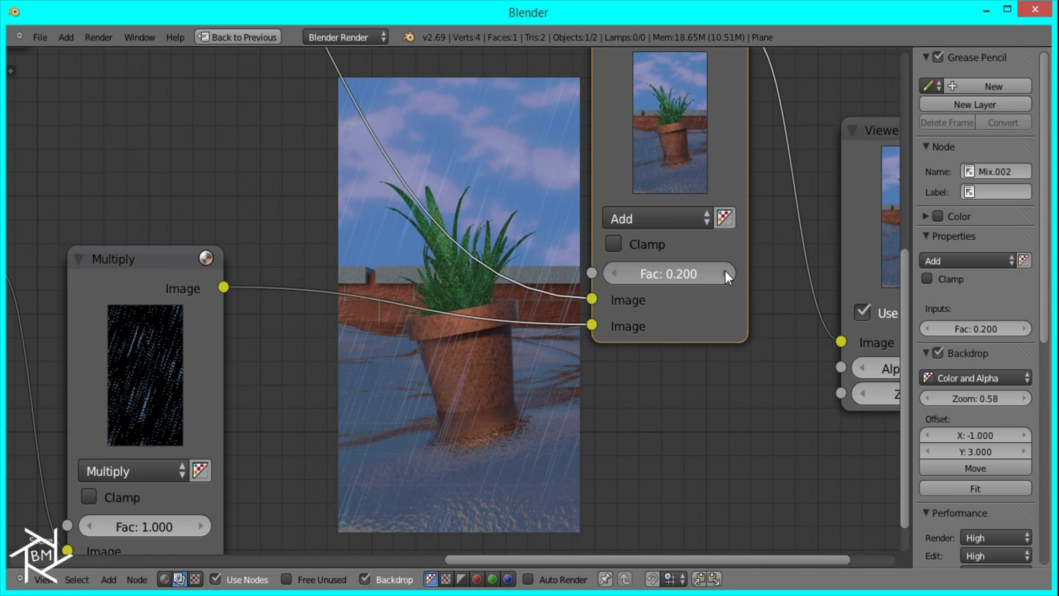
pyautogui.click(725, 270)
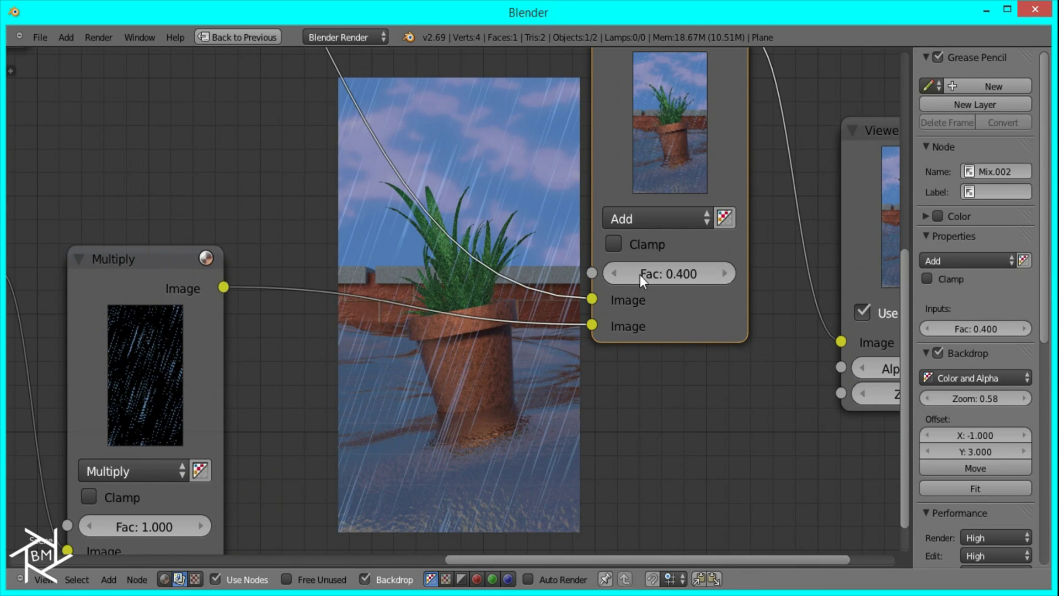
pyautogui.click(613, 273)
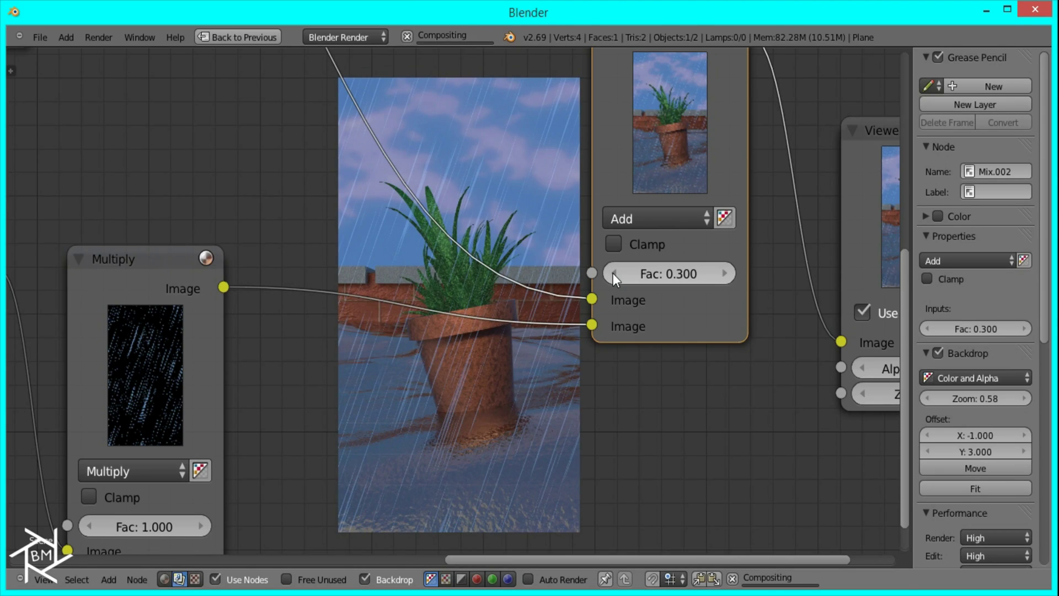
pyautogui.click(614, 273)
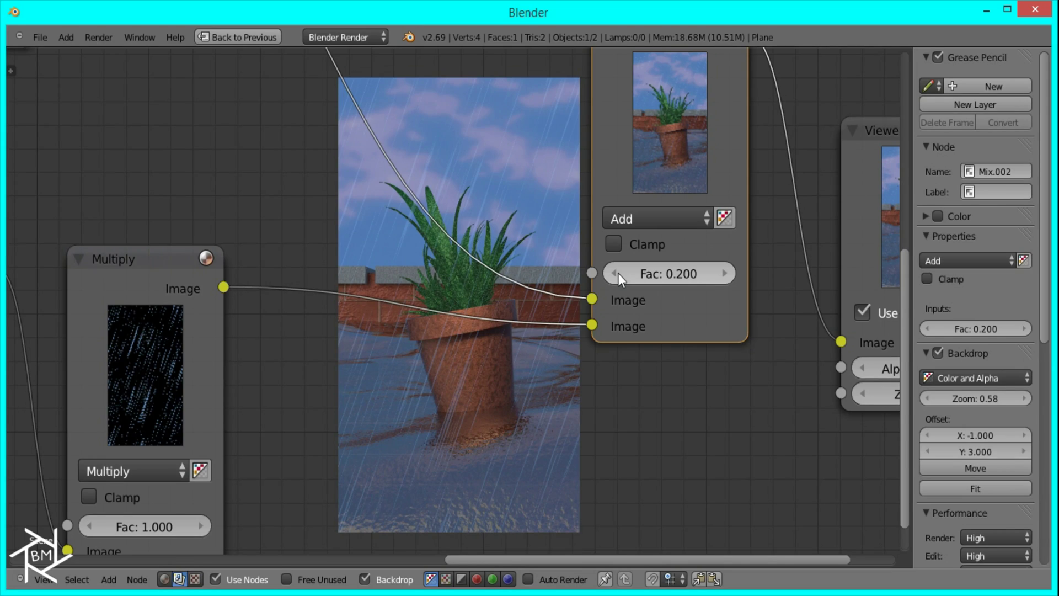
pyautogui.click(618, 273)
pyautogui.click(720, 271)
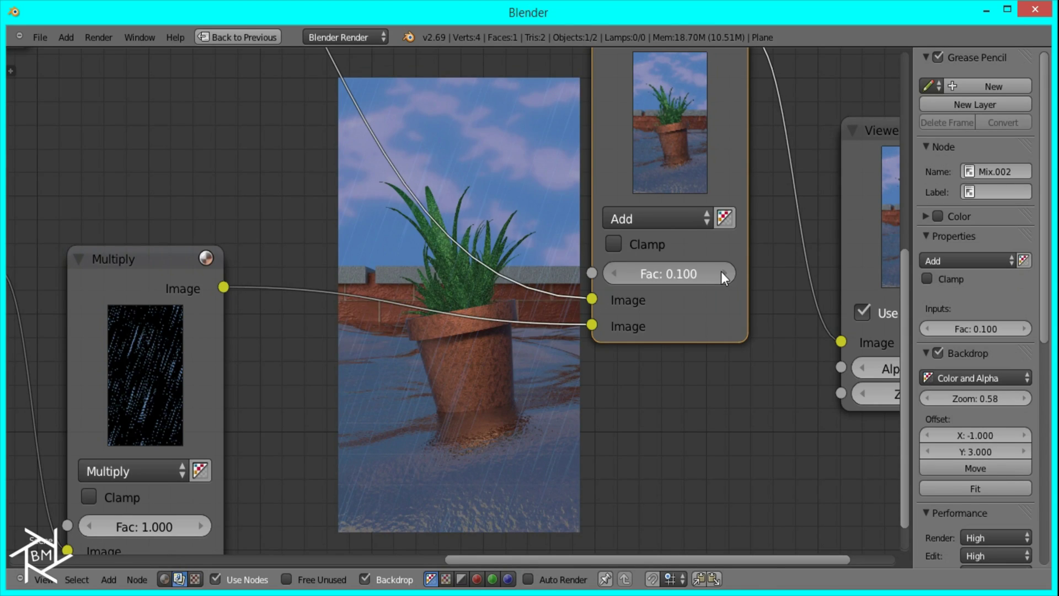
pyautogui.moveTo(500, 432); pyautogui.dragTo(521, 312, button='middle')
pyautogui.moveTo(349, 237); pyautogui.dragTo(442, 190, button='middle')
# Darken the Multiply rain tint and shift it to a more saturated, deeper blue
pyautogui.click(208, 356)
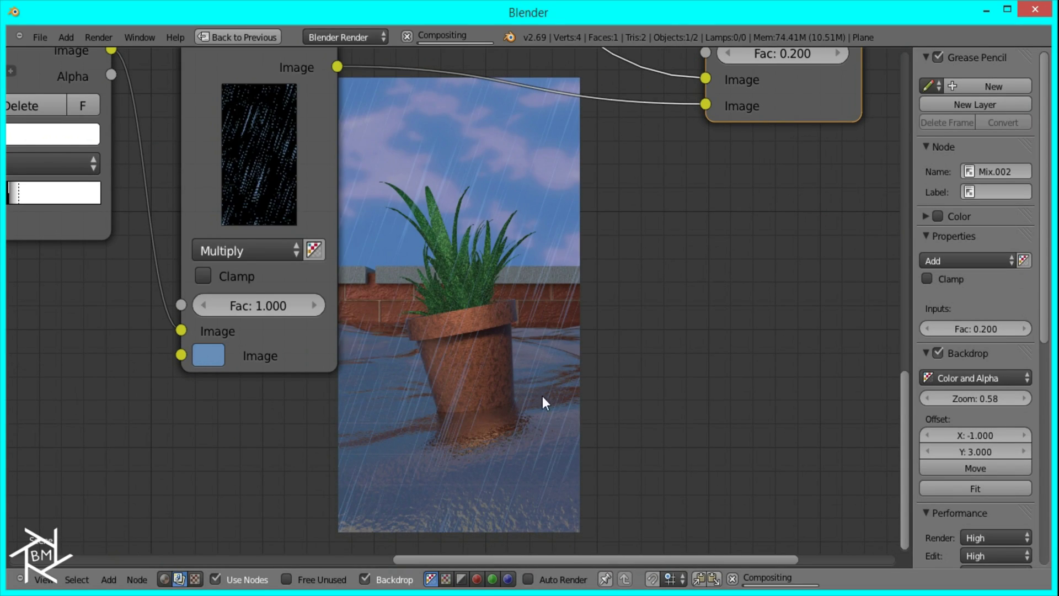
pyautogui.scroll(-2, 390, 329)
pyautogui.moveTo(391, 329); pyautogui.dragTo(291, 394, button='middle')
pyautogui.click(169, 430)
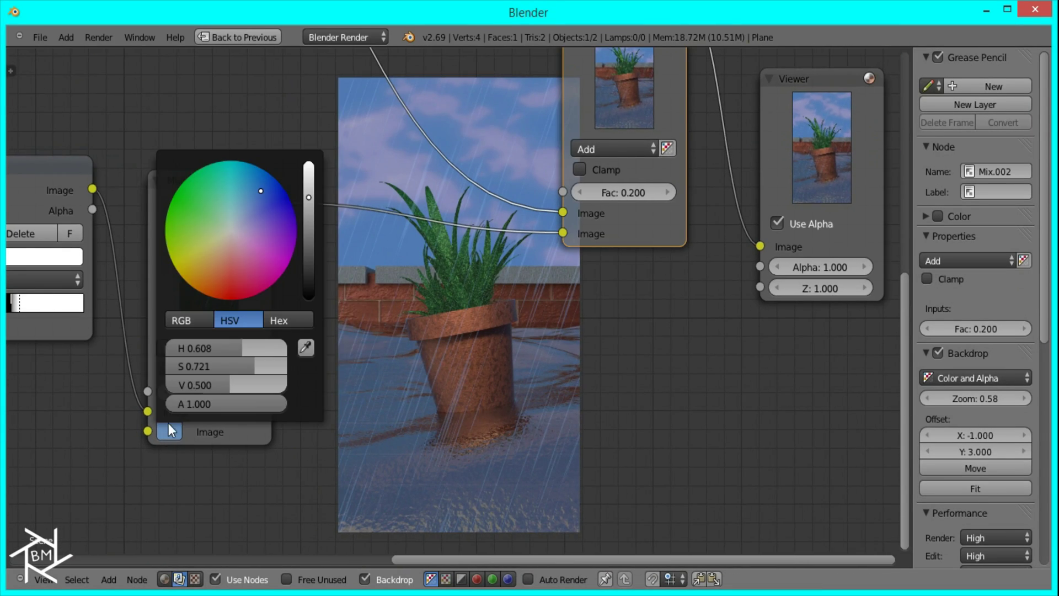
pyautogui.click(308, 231)
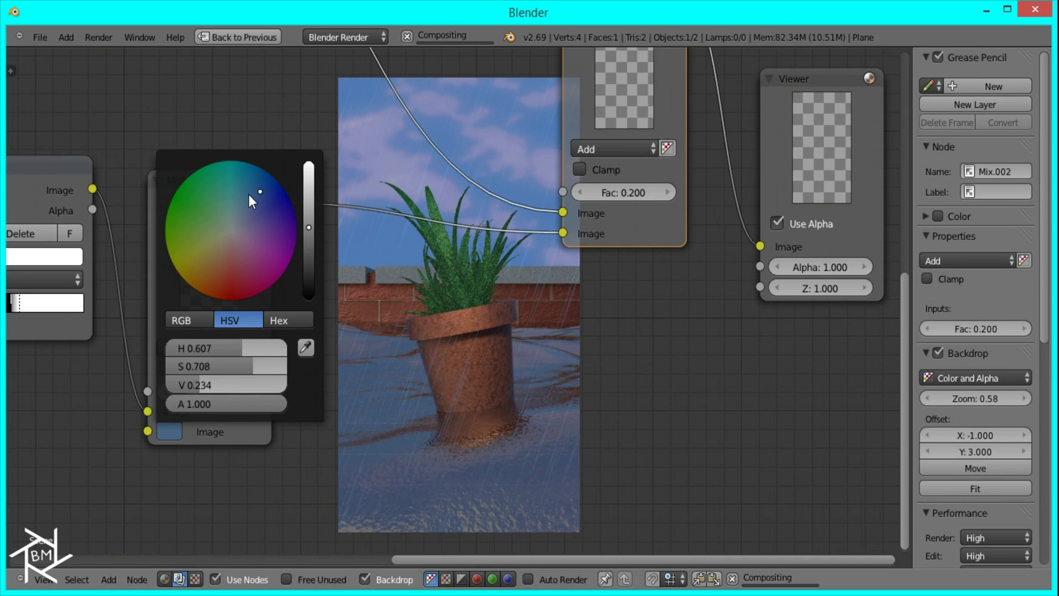
pyautogui.click(263, 180)
pyautogui.moveTo(262, 186)
pyautogui.mouseDown()
pyautogui.moveTo(293, 206)
pyautogui.moveTo(260, 183)
pyautogui.moveTo(270, 184)
pyautogui.mouseUp()
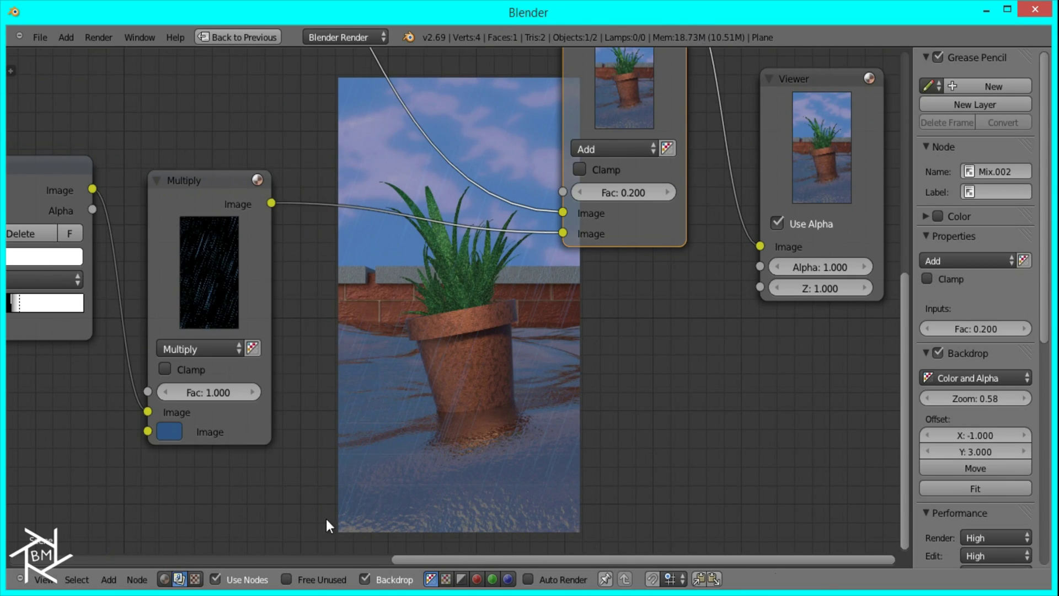
# Brighten the rain tint into a lighter, softer blue (H≈0.618)
pyautogui.click(171, 431)
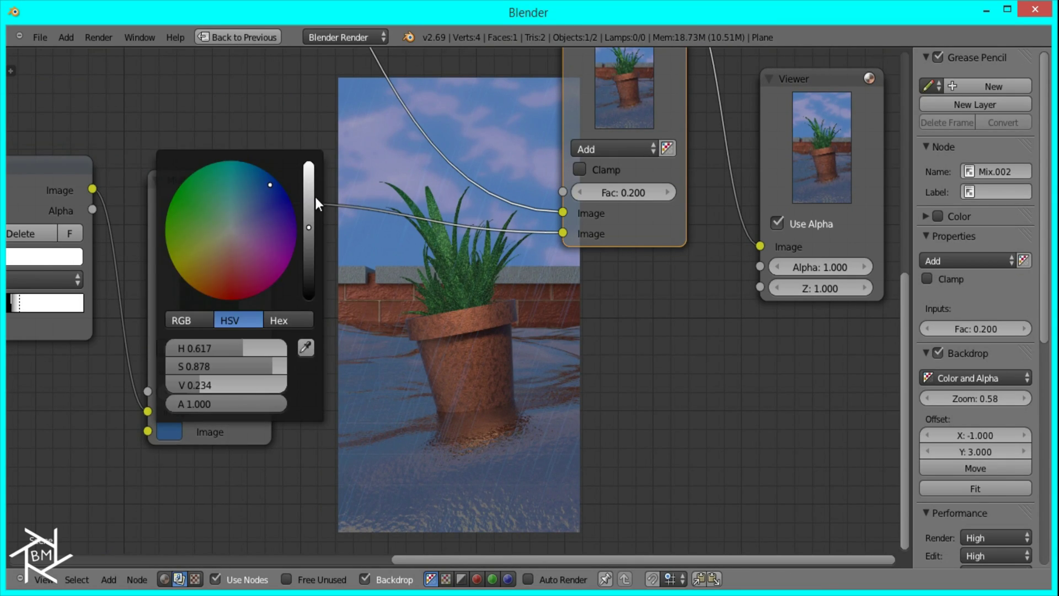
pyautogui.click(306, 214)
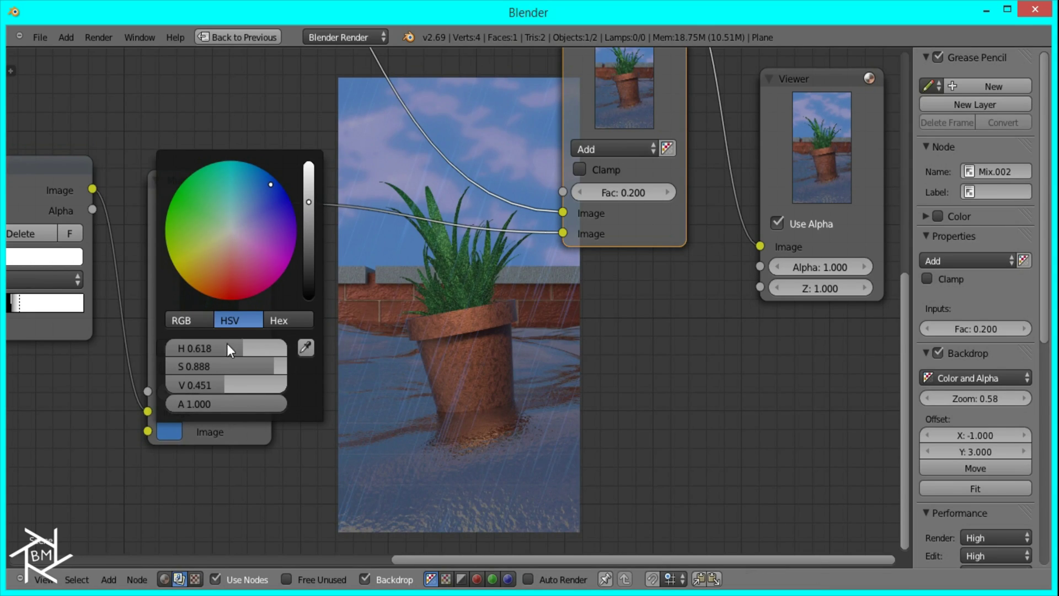
pyautogui.click(170, 431)
pyautogui.click(257, 182)
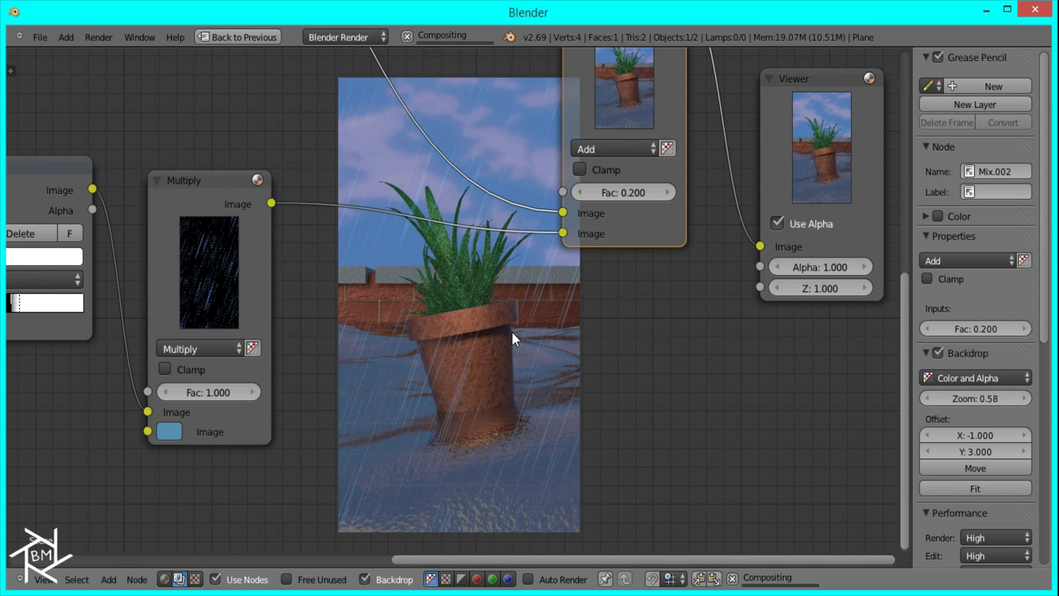
pyautogui.moveTo(352, 302); pyautogui.dragTo(551, 323, button='middle')
pyautogui.moveTo(317, 326); pyautogui.dragTo(192, 137, button='middle')
# Nudge the ColorRamp white stop to thin the rain, reposition the Add node, and restore the Compositing layout
pyautogui.moveTo(145, 144)
pyautogui.mouseDown()
pyautogui.moveTo(154, 145)
pyautogui.moveTo(118, 146)
pyautogui.moveTo(134, 150)
pyautogui.mouseUp()
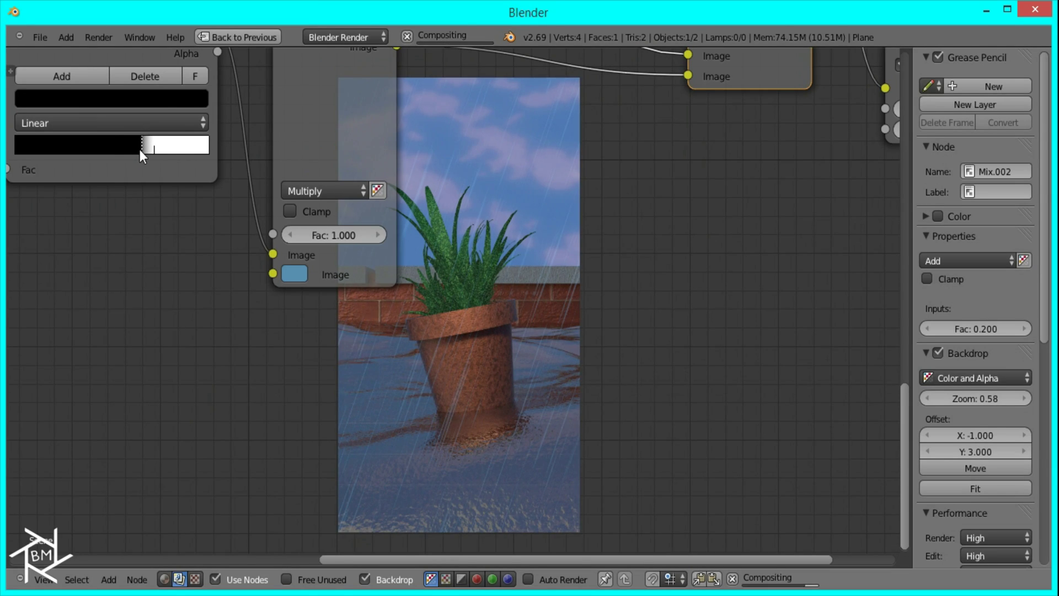
pyautogui.moveTo(140, 150); pyautogui.dragTo(134, 150)
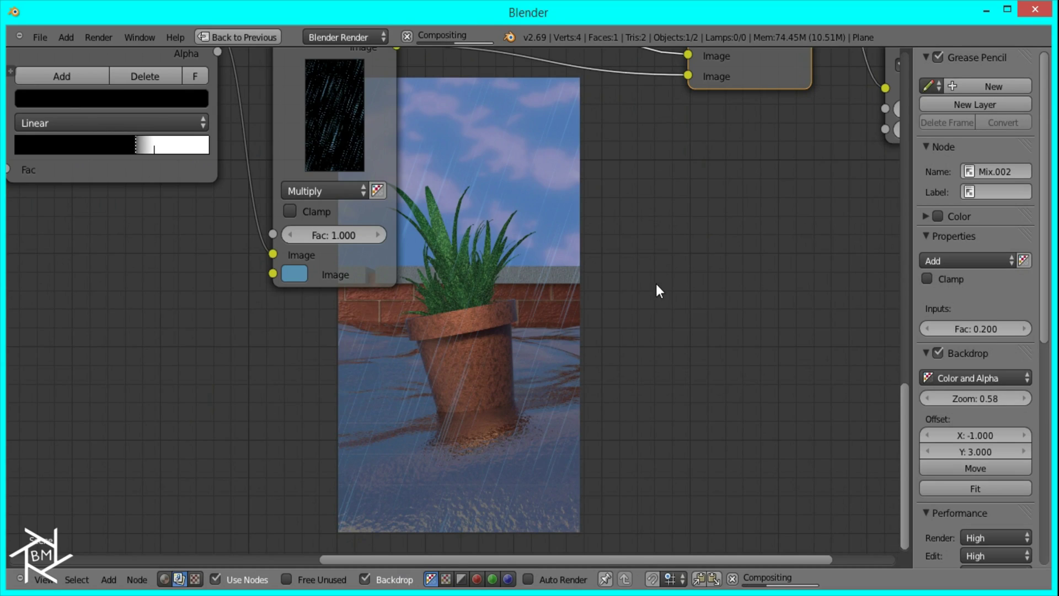
pyautogui.scroll(-1, 704, 253)
pyautogui.moveTo(704, 253); pyautogui.dragTo(523, 413, button='middle')
pyautogui.scroll(-1, 523, 413)
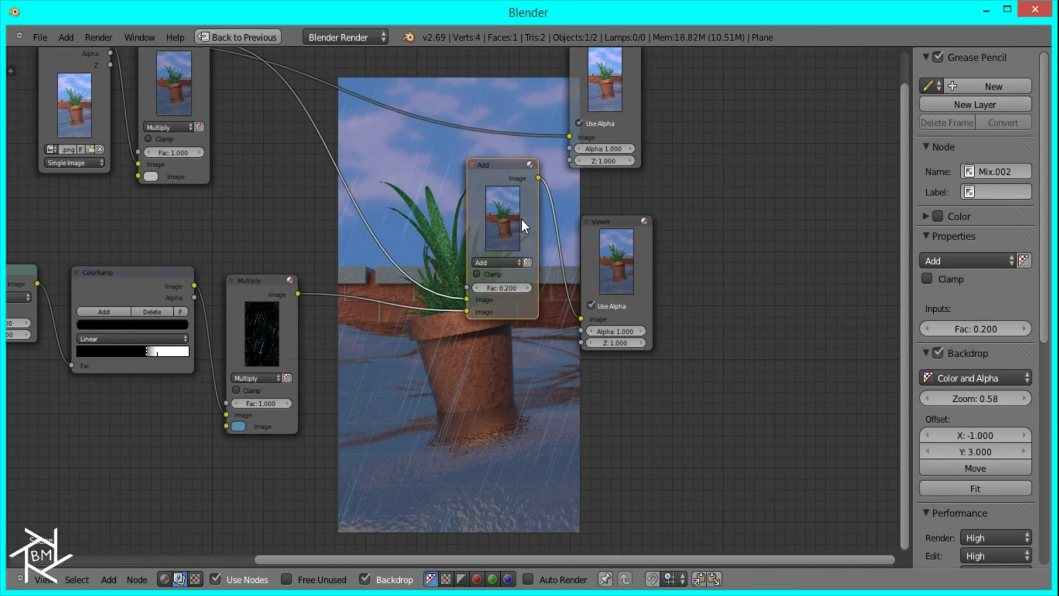
pyautogui.moveTo(522, 220); pyautogui.dragTo(471, 238)
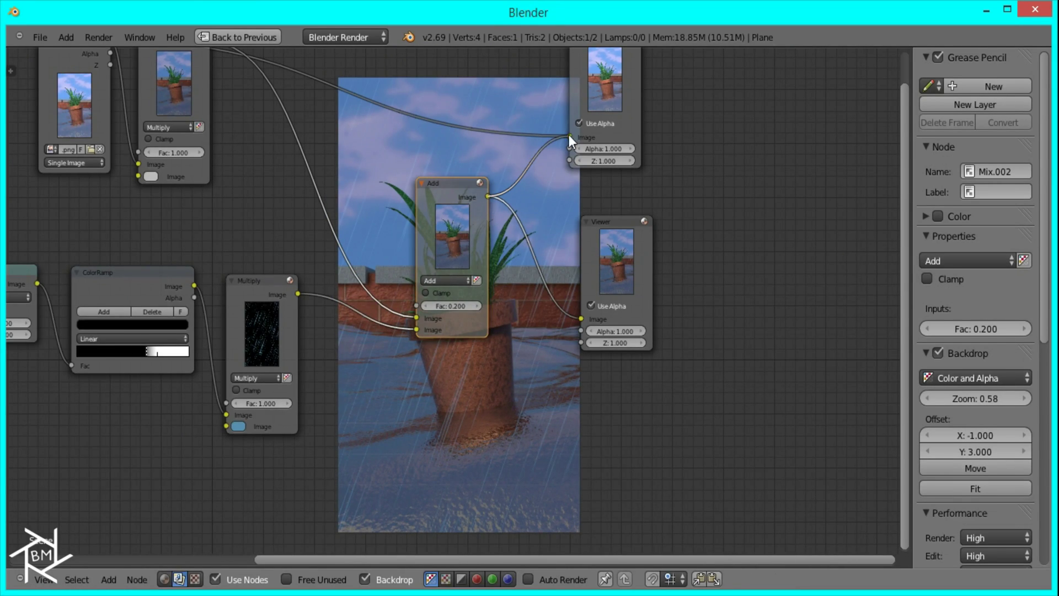
pyautogui.click(262, 40)
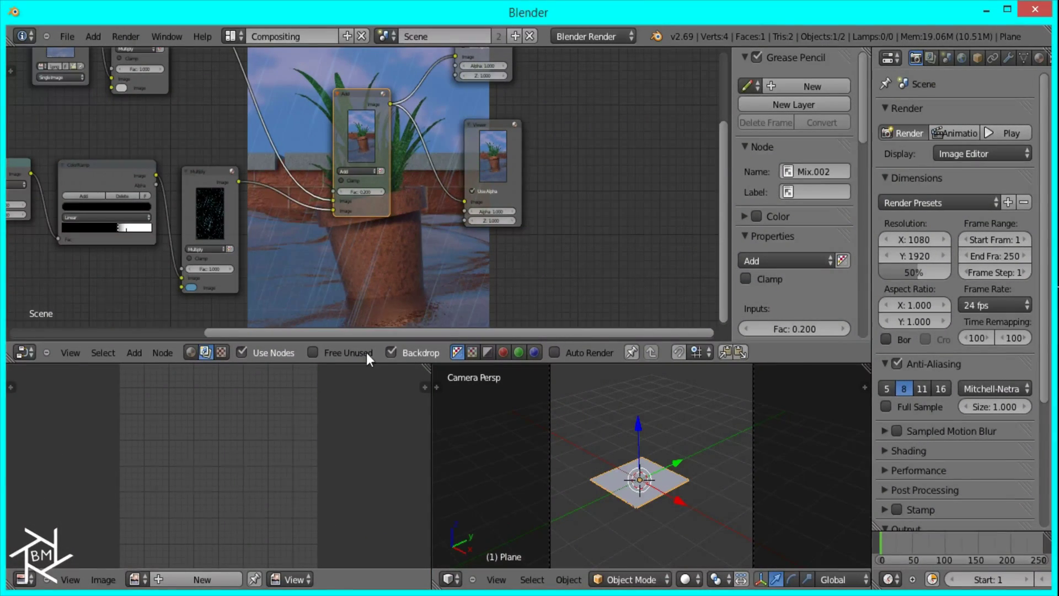
# Render frame 1 with F12 and inspect the blue rain streaks in the maximized Render Result
pyautogui.press('F12')
pyautogui.hotkey('ctrl', 'Up')
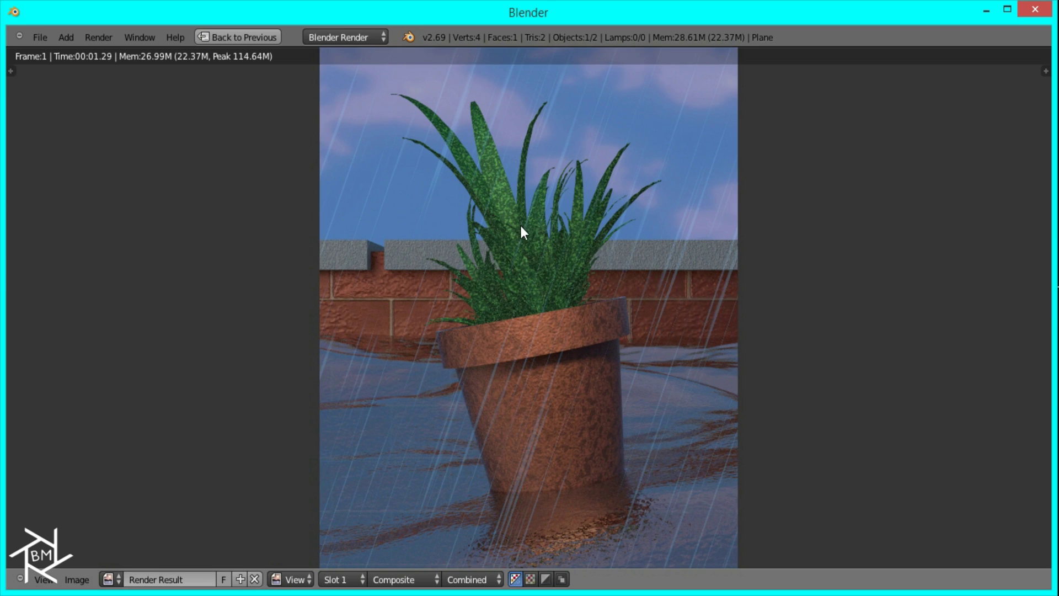
pyautogui.moveTo(523, 231); pyautogui.dragTo(489, 215, button='middle')
pyautogui.scroll(-5, 522, 368)
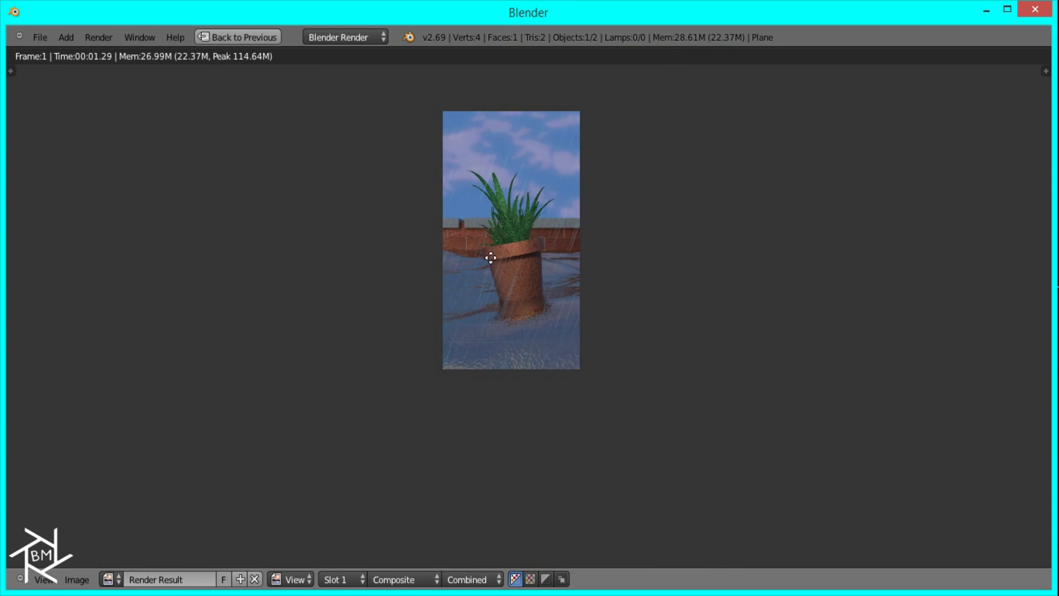
pyautogui.moveTo(490, 257); pyautogui.dragTo(502, 325, button='middle')
pyautogui.scroll(3, 516, 266)
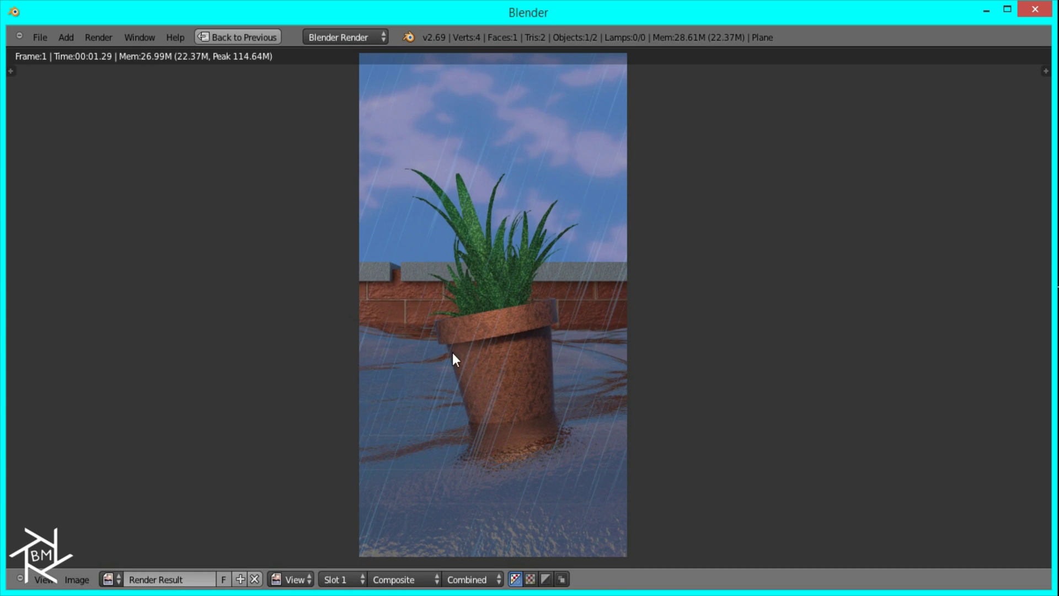